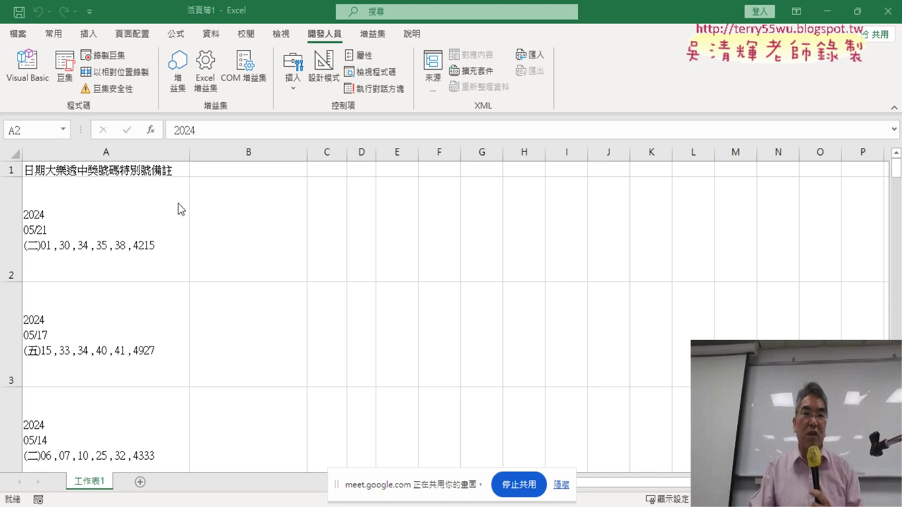
- Select header row 1 and cells A1 and A2, then dismiss the Data tab's import tip
left_click(8, 171)
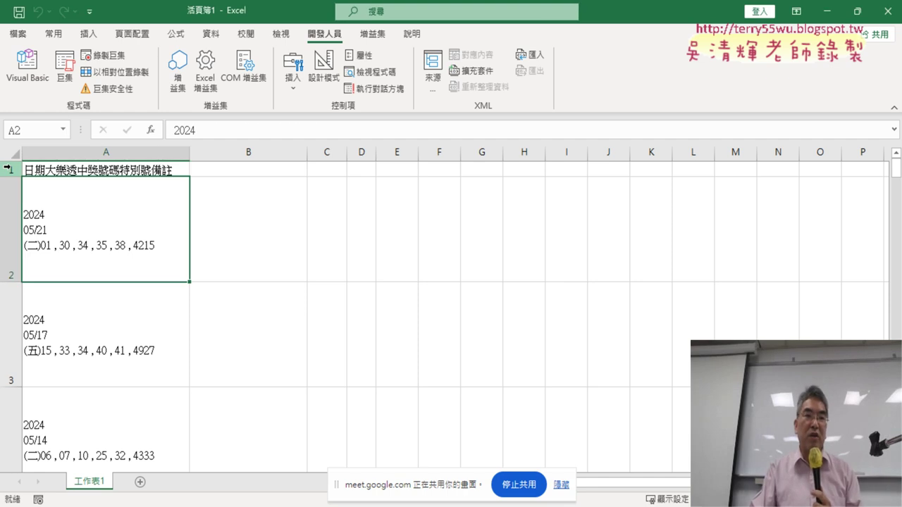
left_click(10, 168)
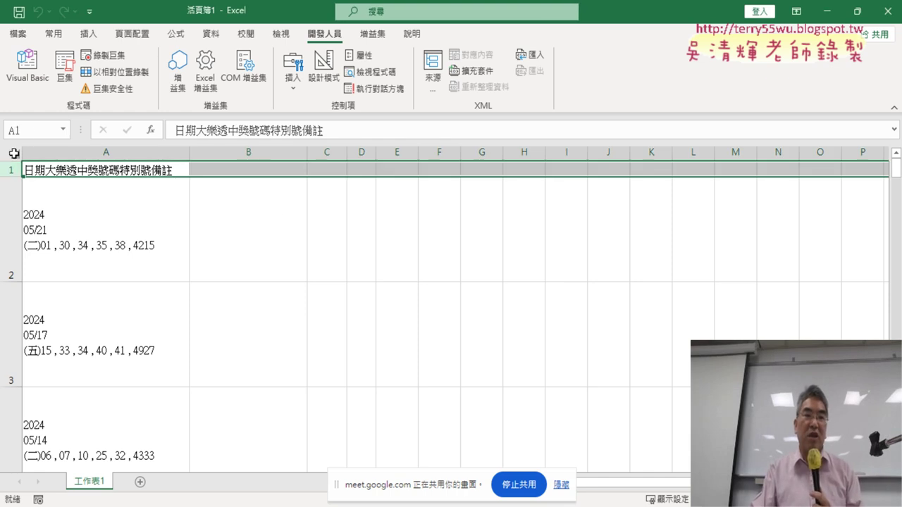
left_click(100, 172)
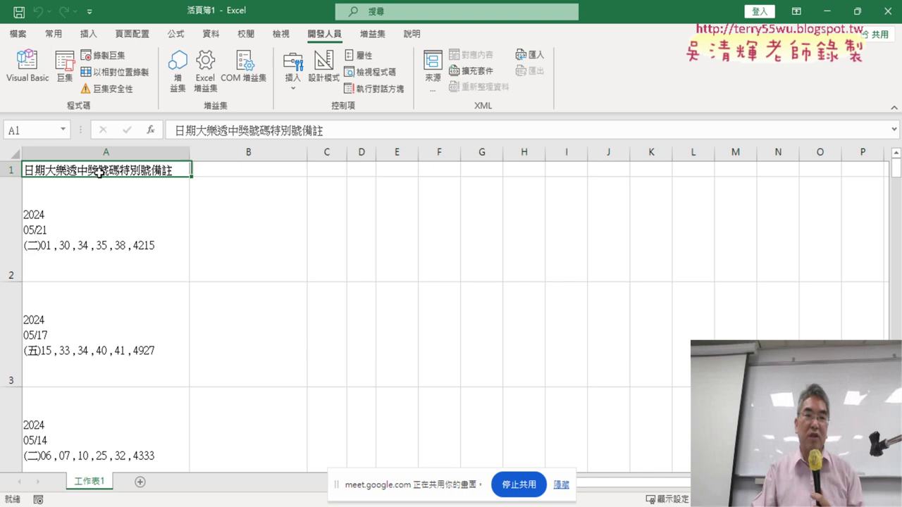
left_click(83, 226)
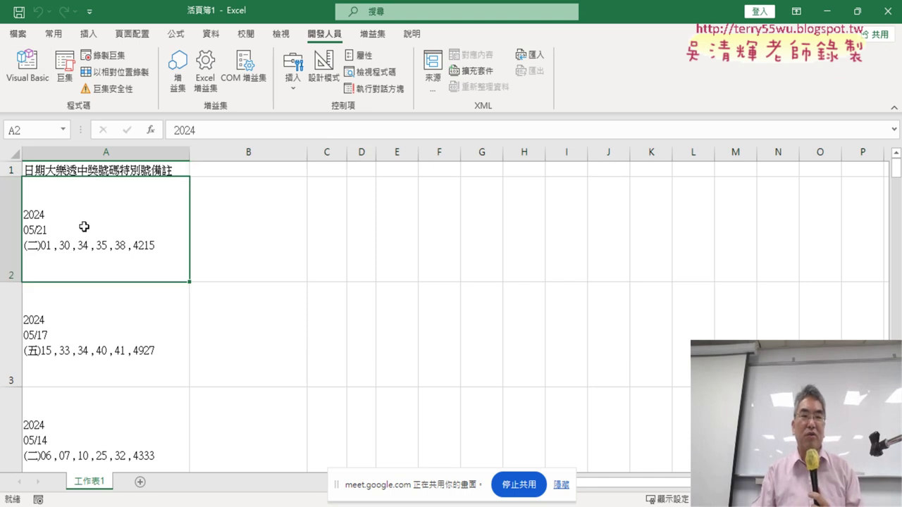
left_click(211, 34)
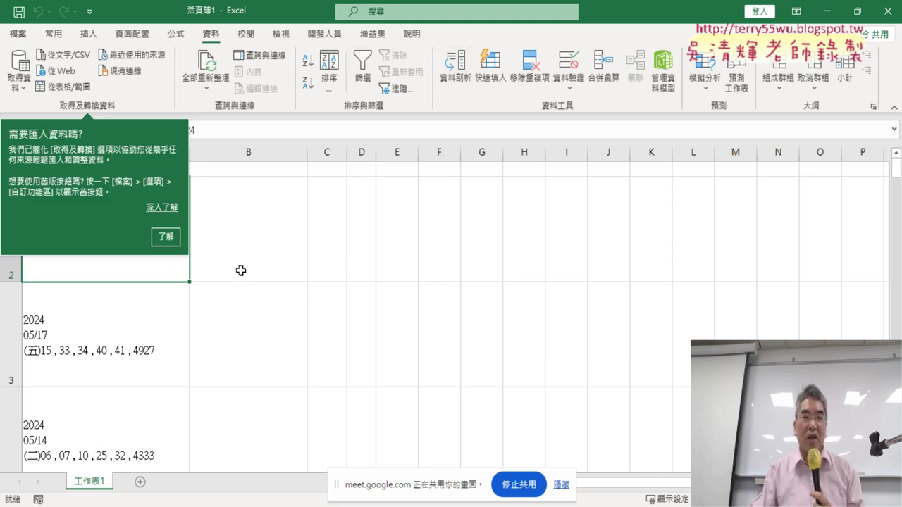
left_click(169, 239)
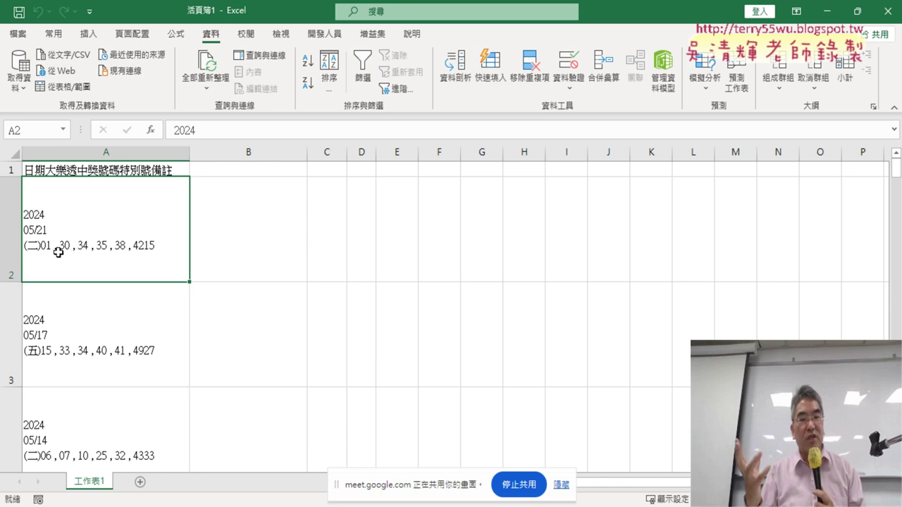
- Open the Visual Basic editor from the Developer tab, moved left and widened
left_click(324, 33)
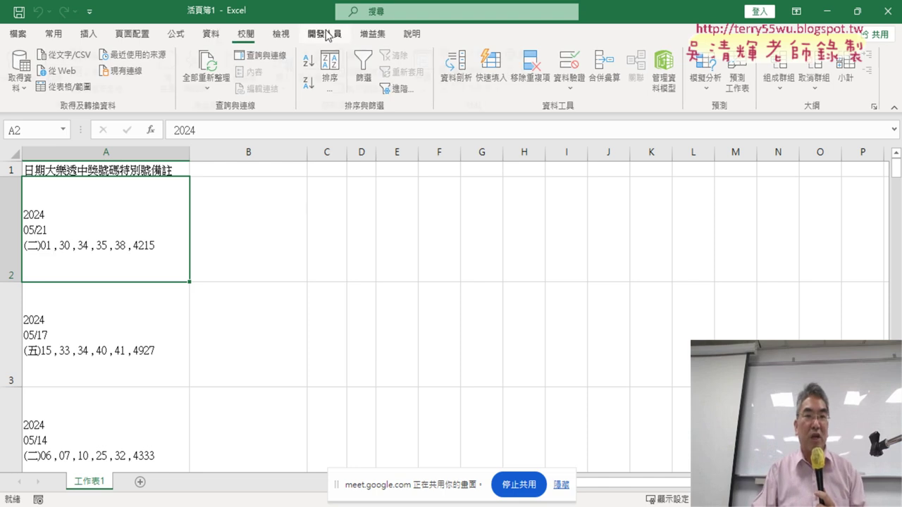
left_click(28, 83)
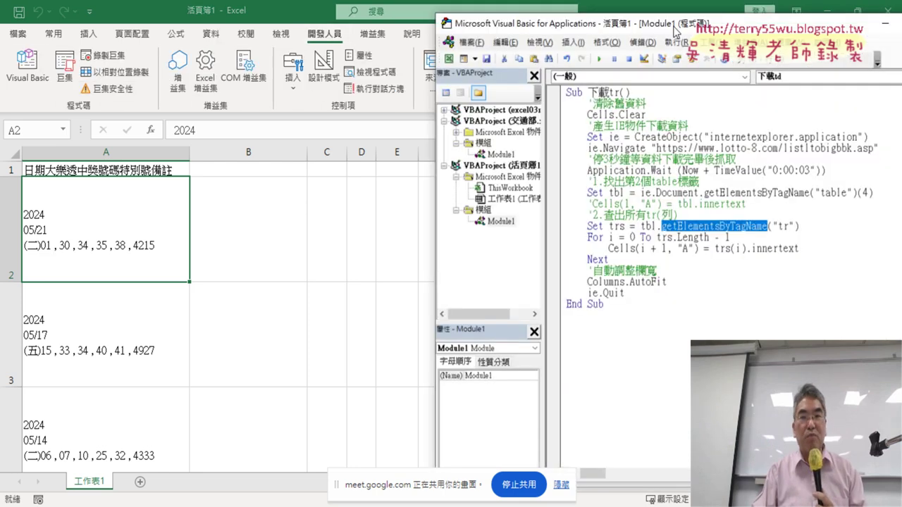
left_click_drag(675, 31, 357, 40)
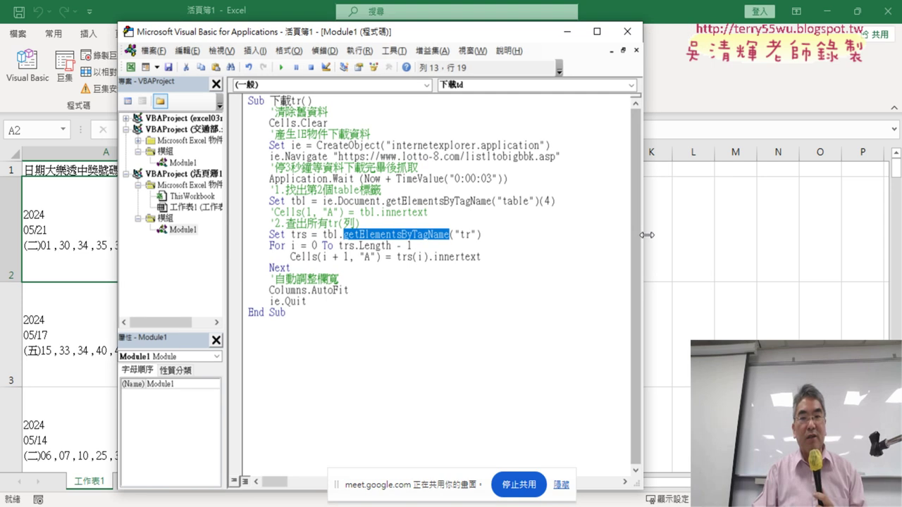
left_click_drag(647, 235, 851, 234)
left_click(493, 237)
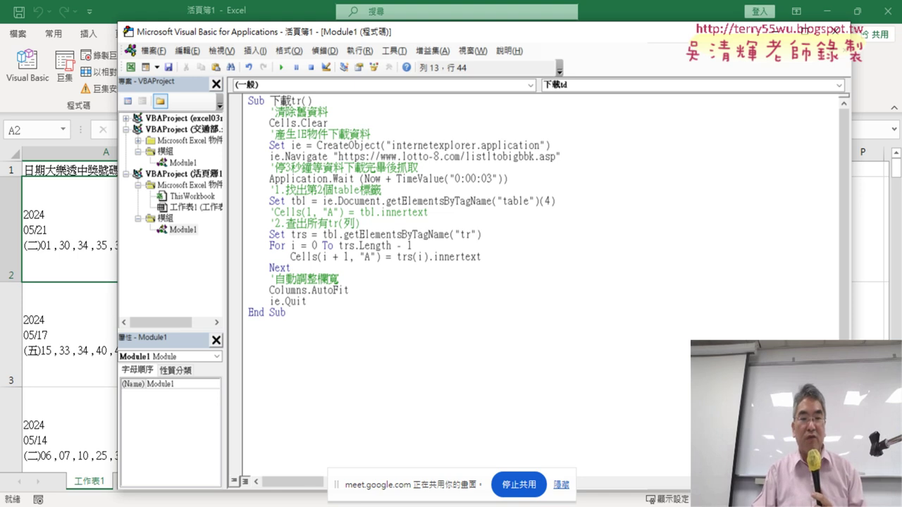
- Switch to Chrome's lotto-8.com draw page with DevTools open
mouse_move(401, 497)
left_click(332, 451)
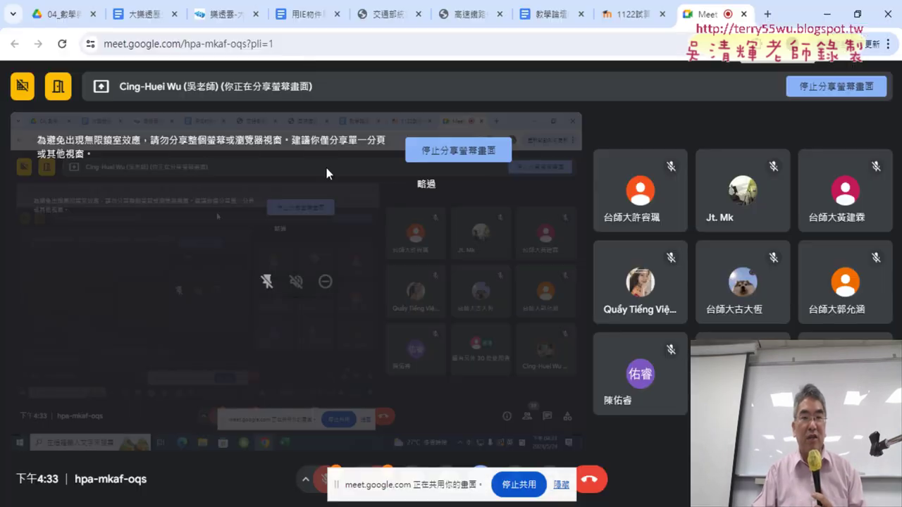
left_click(223, 19)
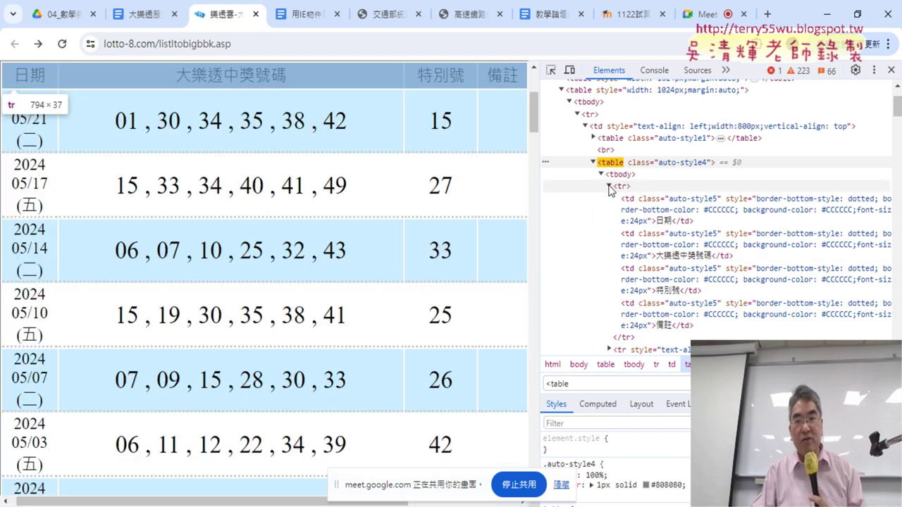
- Collapse the header row and expand the first draw row's <tr> to list its td cells
left_click(609, 186)
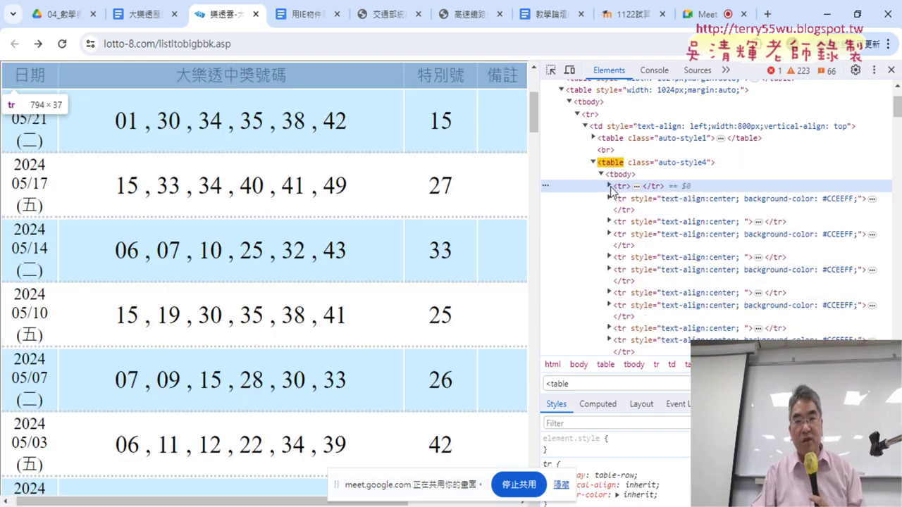
left_click(609, 200)
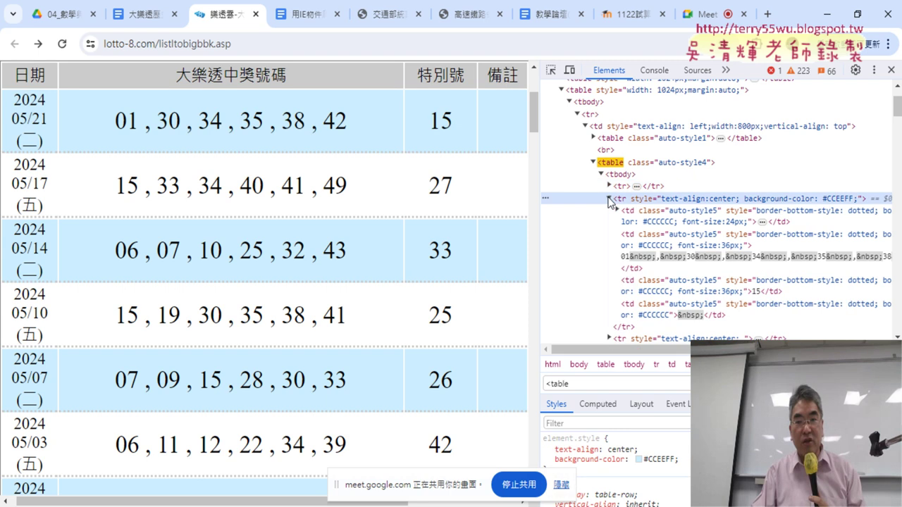
left_click(609, 199)
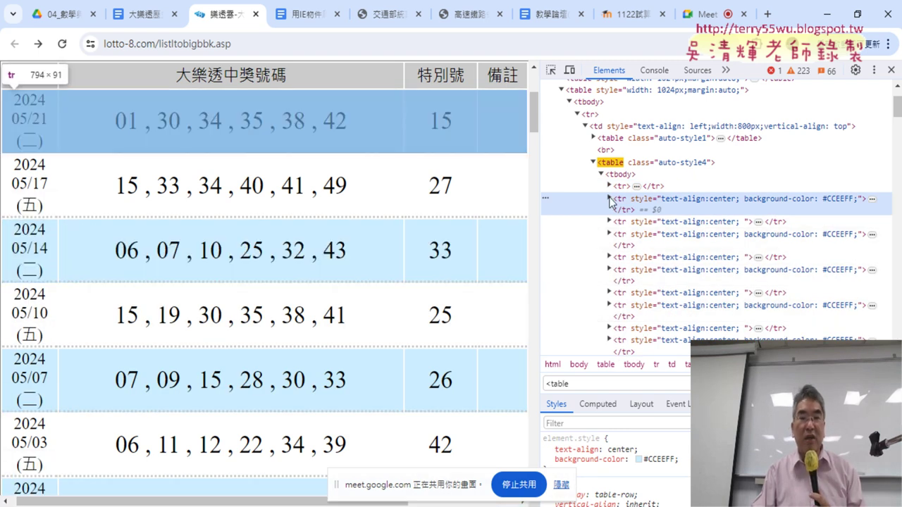
left_click(610, 199)
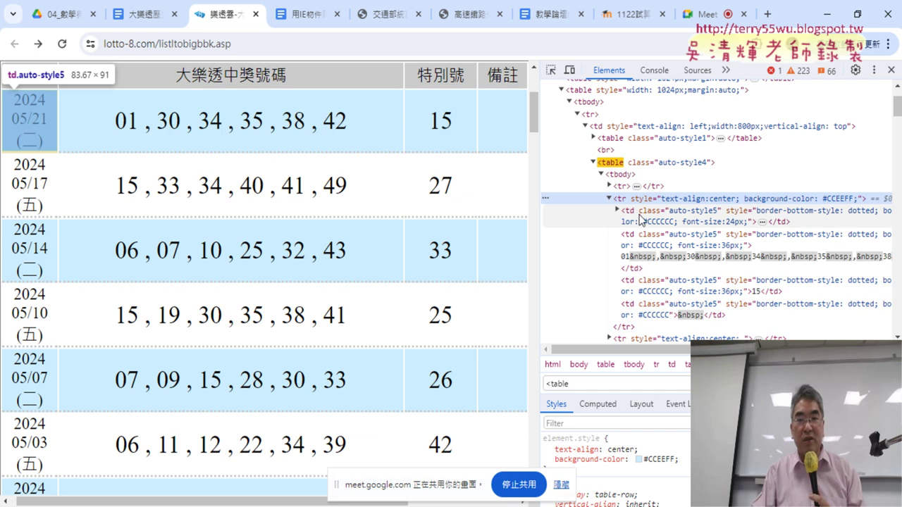
left_click(762, 222)
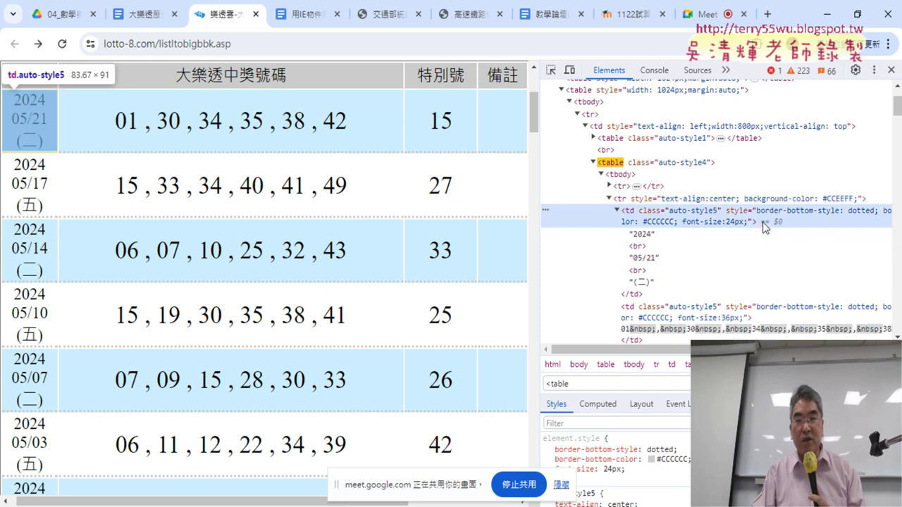
left_click(618, 211)
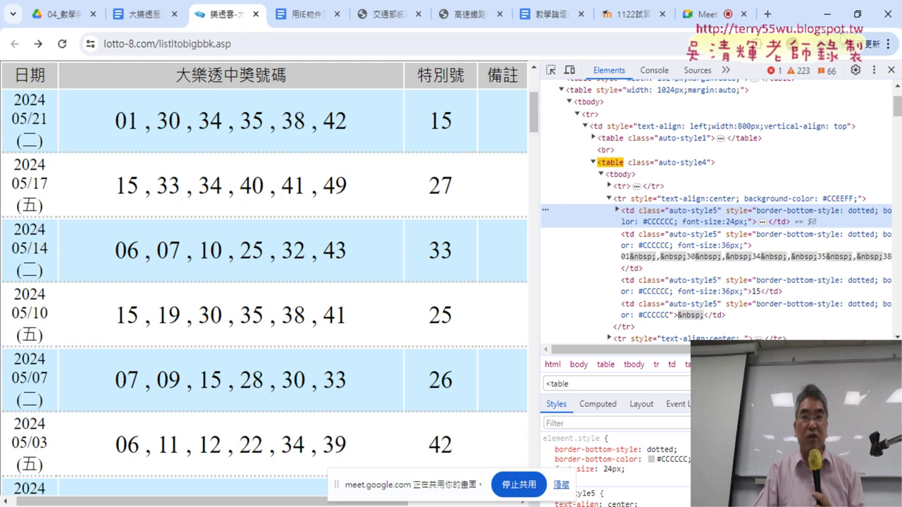
- Add an indented loop line holding a copy of the Set trs line, renamed to tds
left_click(828, 14)
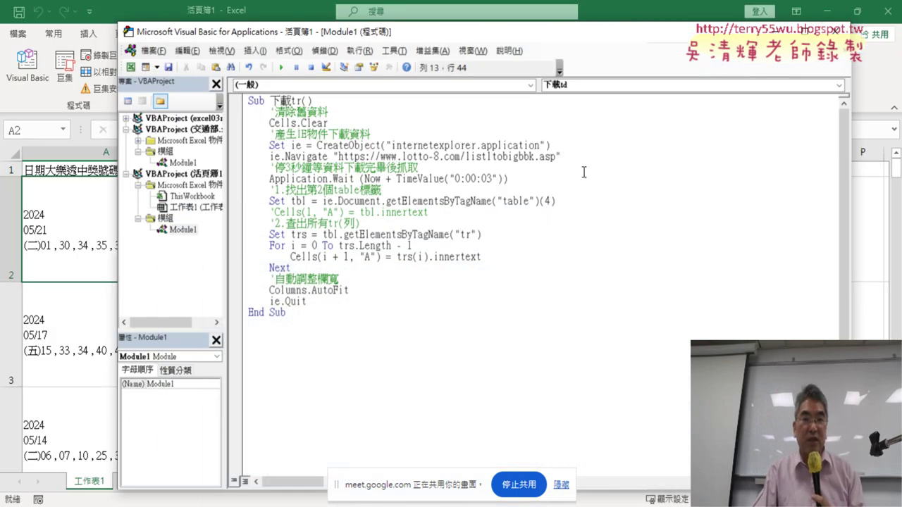
left_click(431, 246)
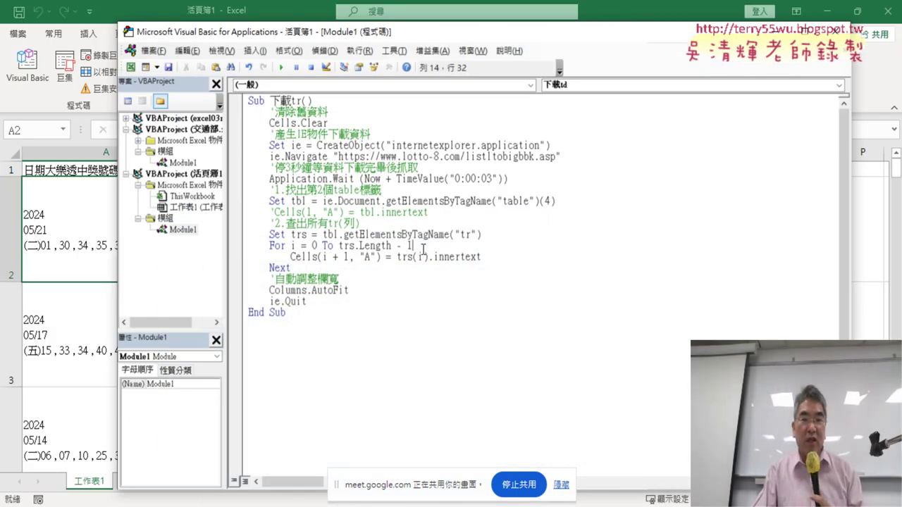
key("Return")
key("Tab")
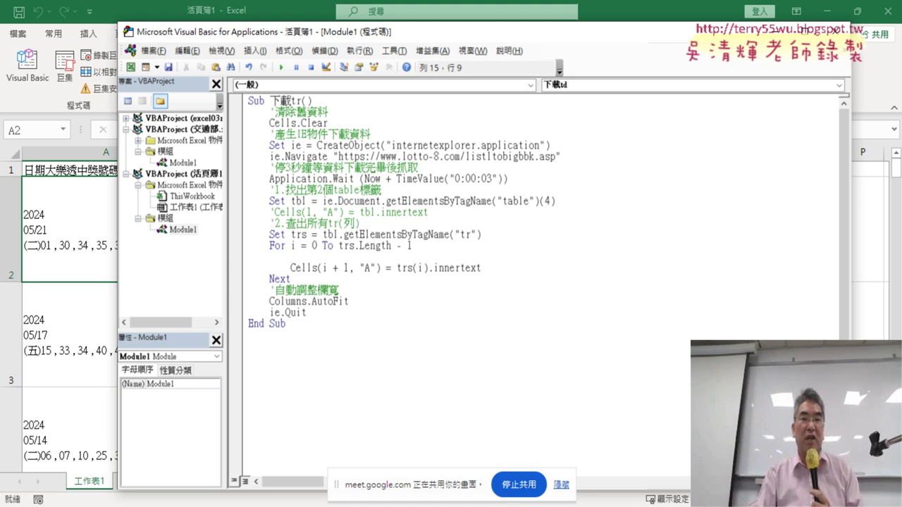
left_click_drag(271, 236, 503, 231)
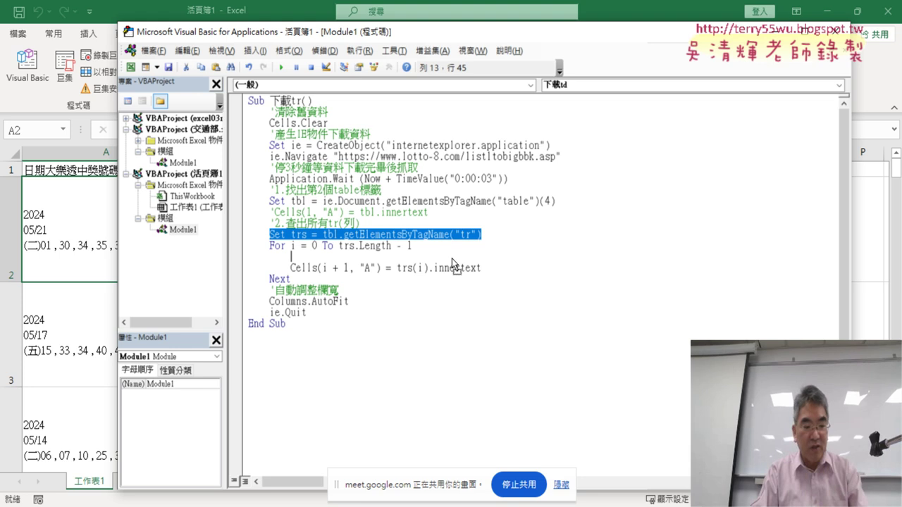
left_click_drag(451, 258, 487, 257)
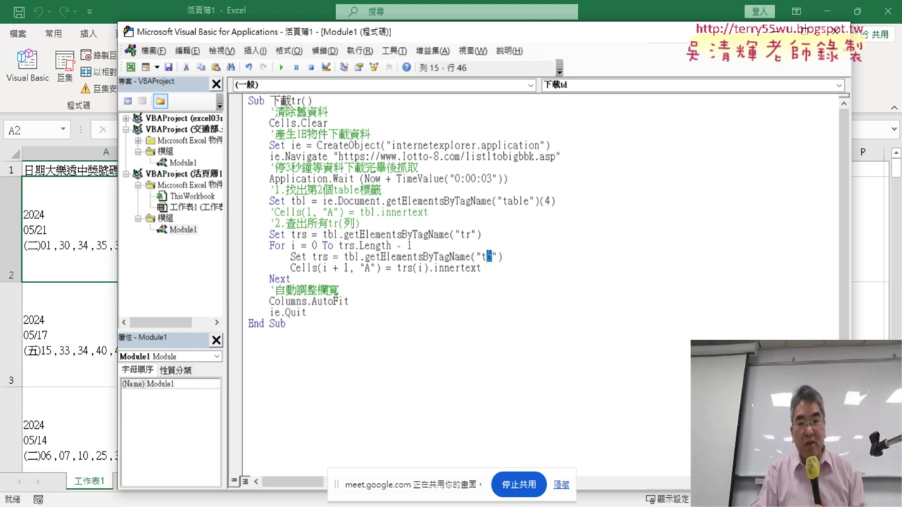
type("d")
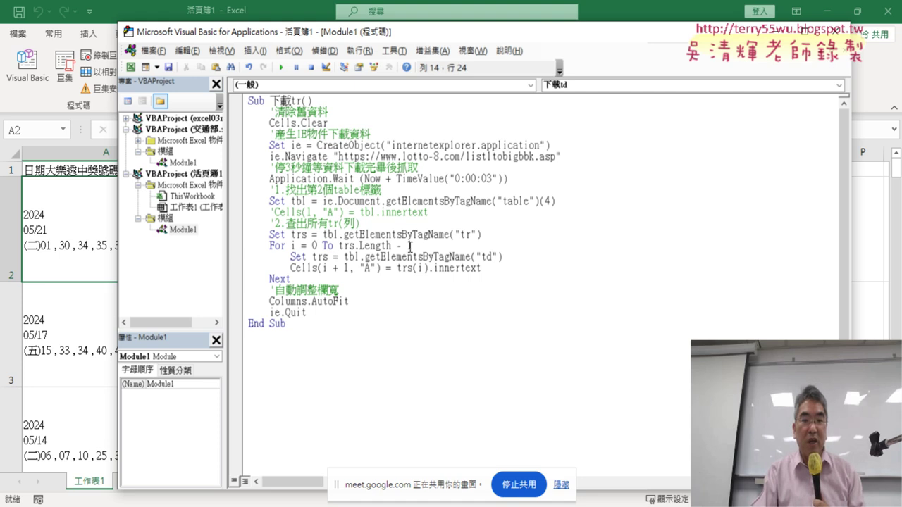
- Edit the new line to read Set tds = trs(i).getElementsByTagName("td")
left_click_drag(416, 246, 271, 247)
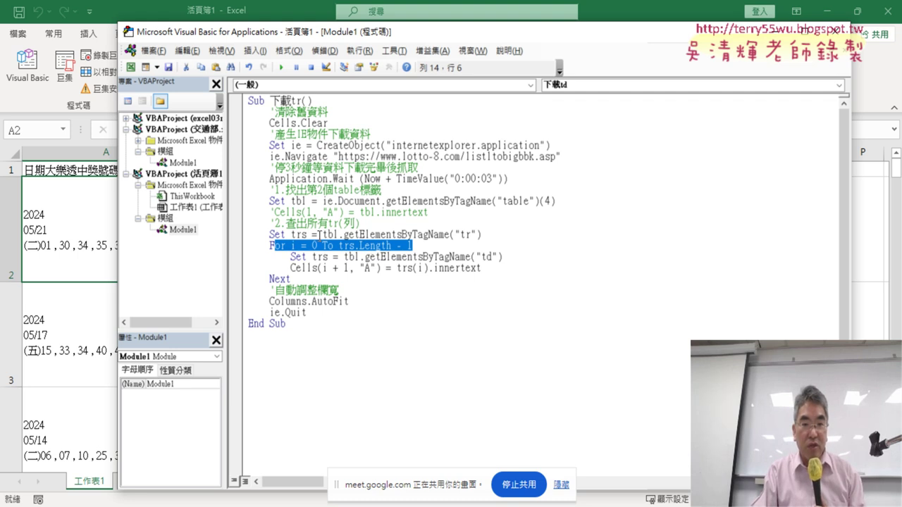
left_click_drag(361, 259, 349, 259)
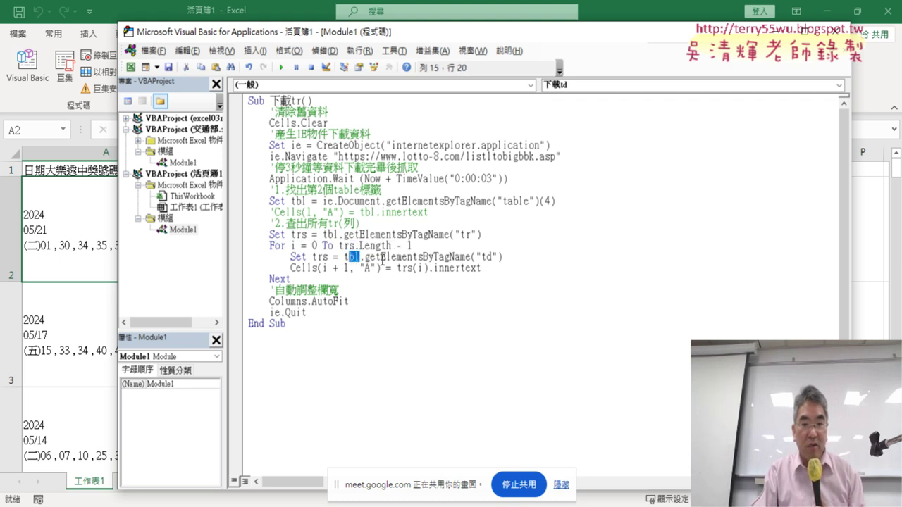
type("rs")
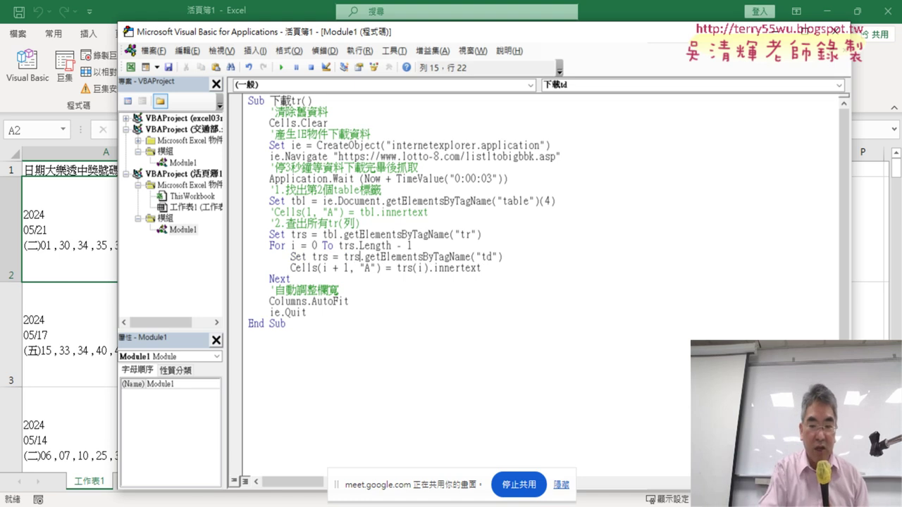
type("()")
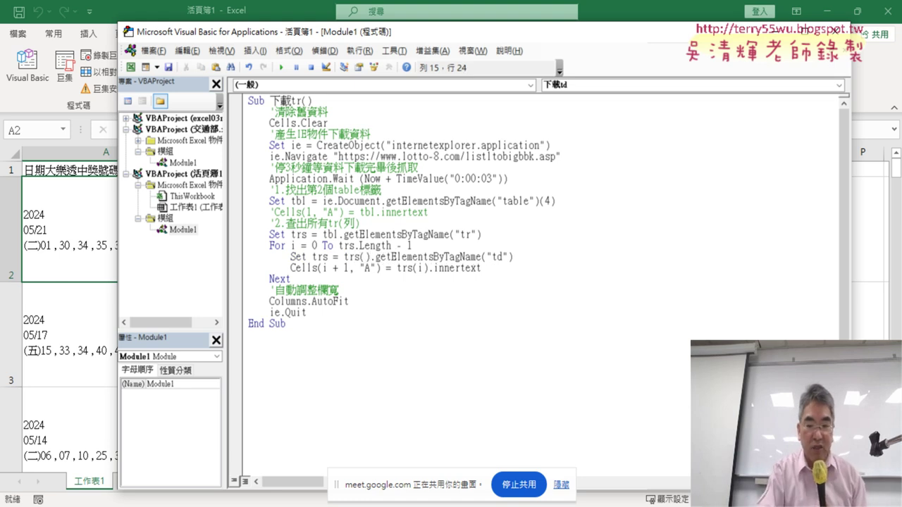
key("Left")
type("i")
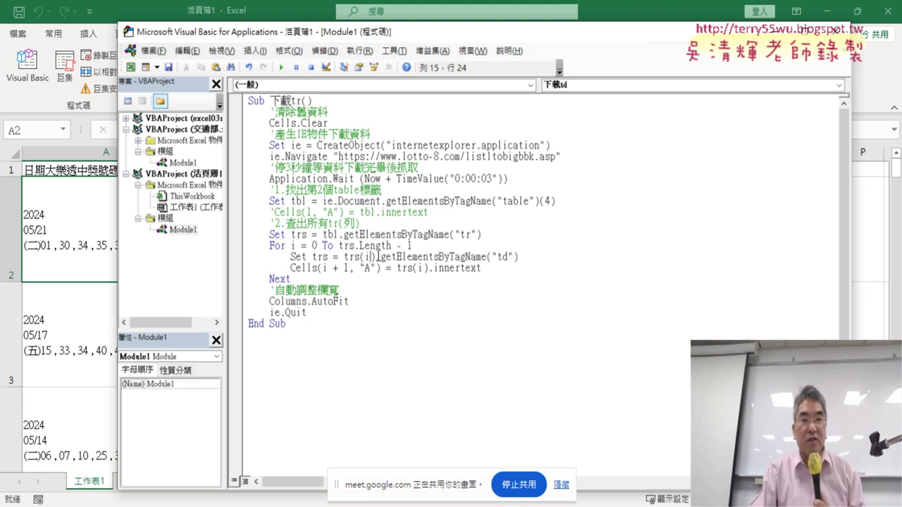
left_click_drag(378, 258, 349, 261)
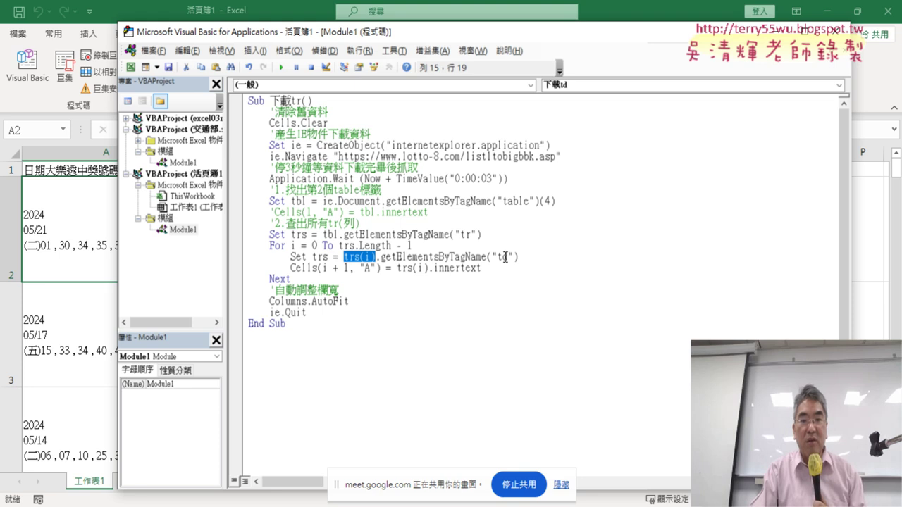
left_click(317, 258)
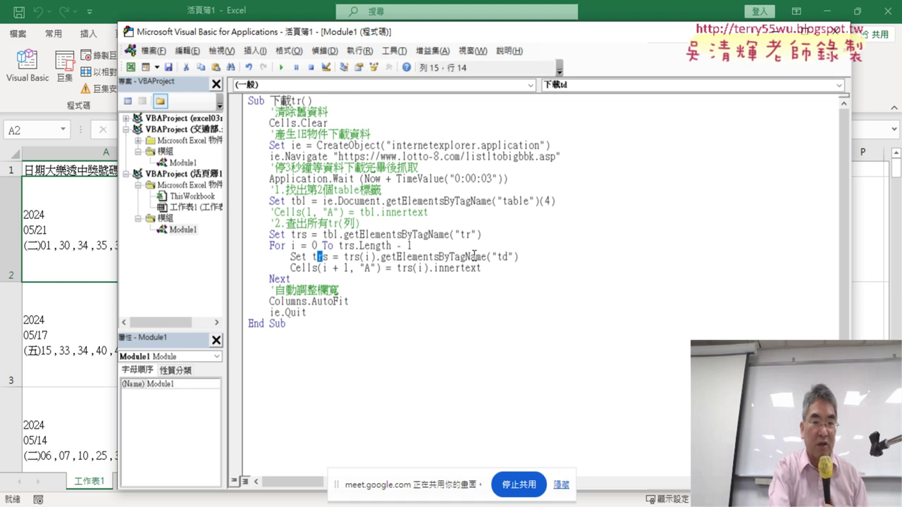
type("d")
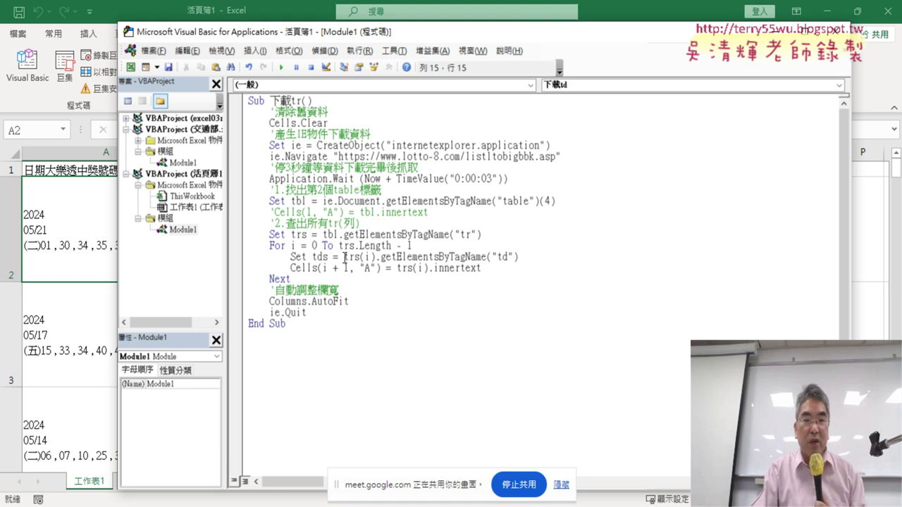
left_click_drag(345, 257, 377, 258)
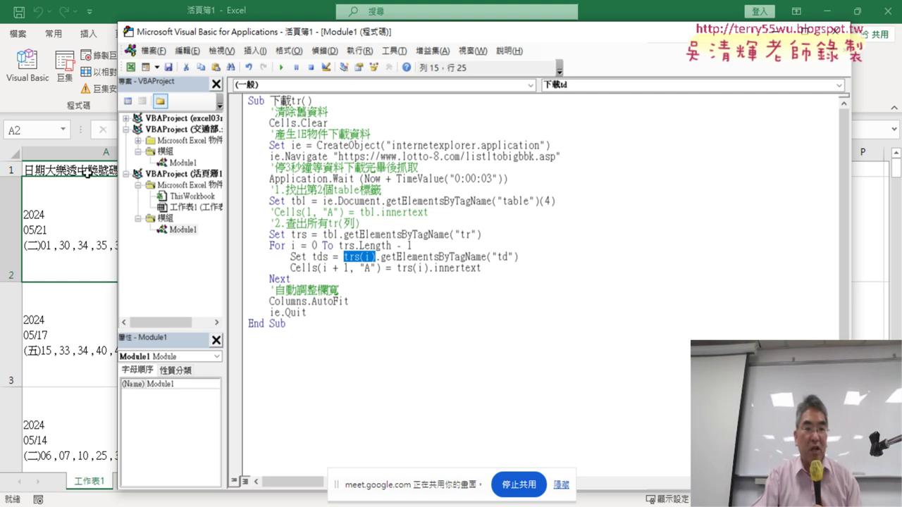
left_click_drag(318, 37, 409, 34)
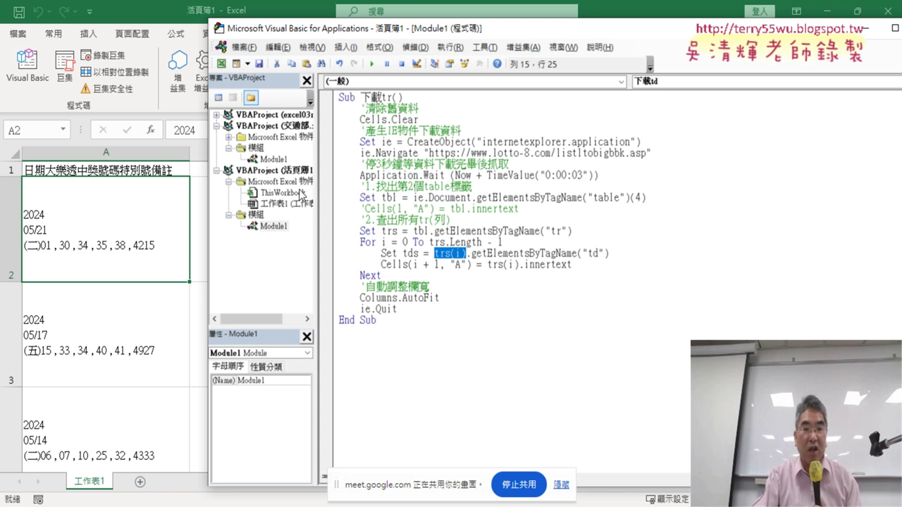
- Change trs(i).innertext to tds(0).innertext in the Cells(i + 1, "A") line
double_click(594, 253)
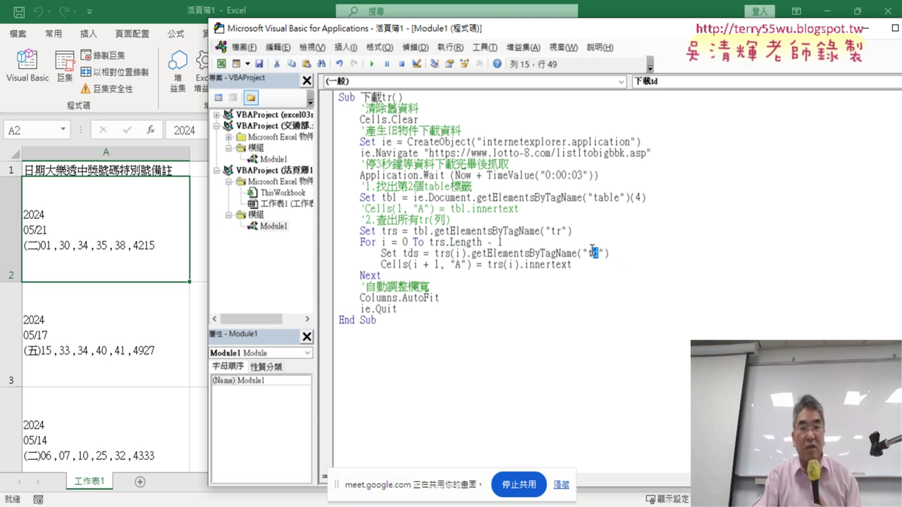
left_click_drag(420, 254, 414, 254)
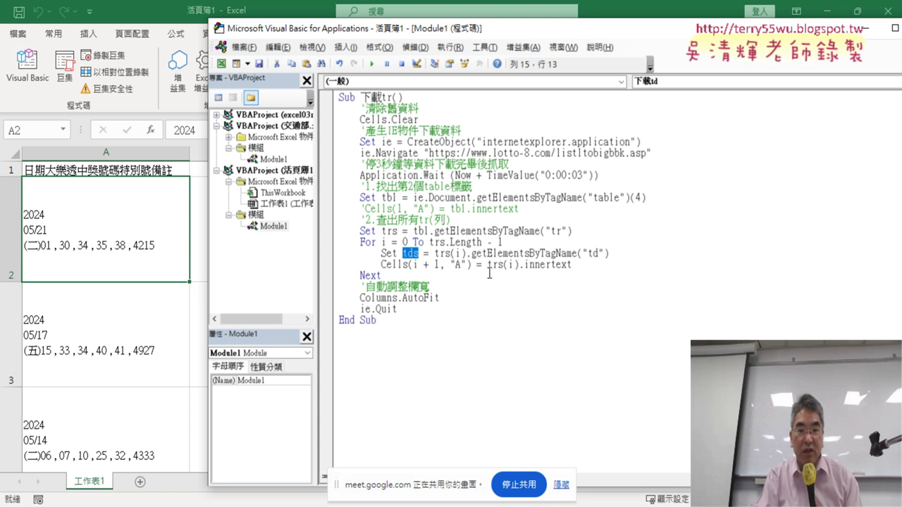
left_click_drag(498, 264, 493, 264)
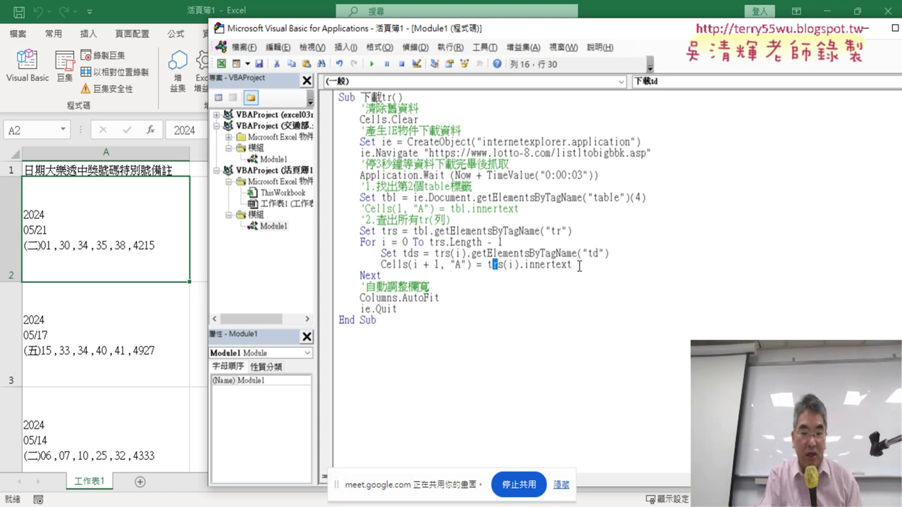
type("d")
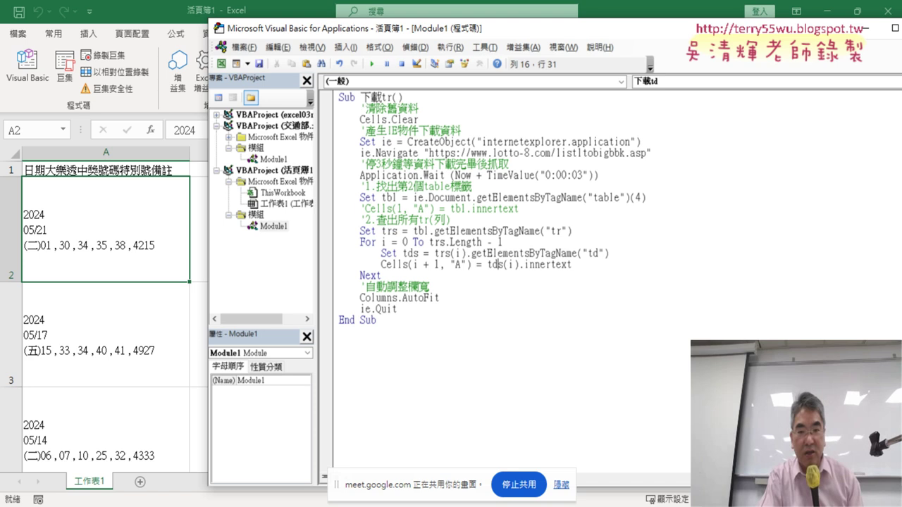
left_click(504, 264)
key("Delete")
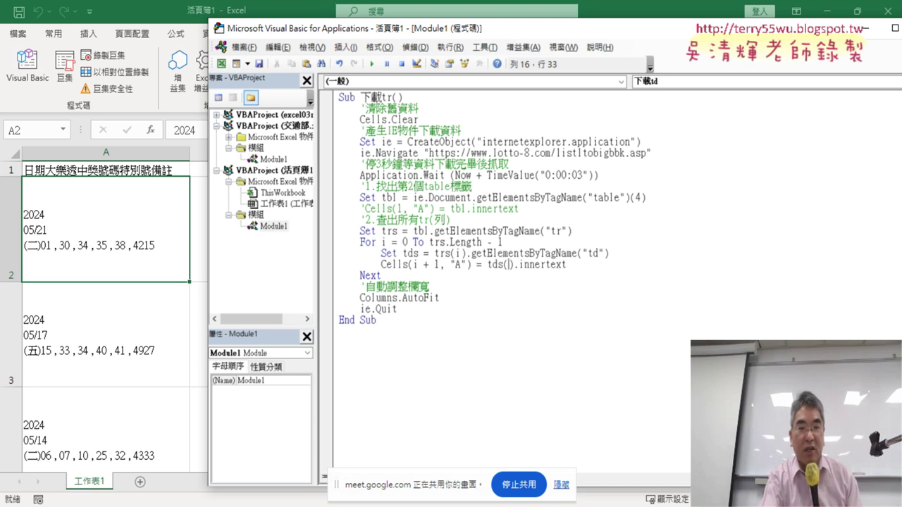
type("0")
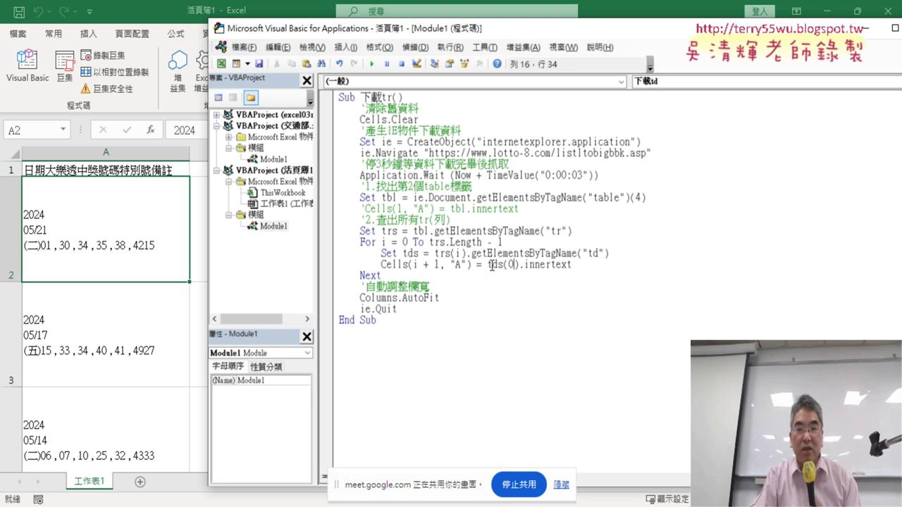
left_click_drag(487, 265, 516, 265)
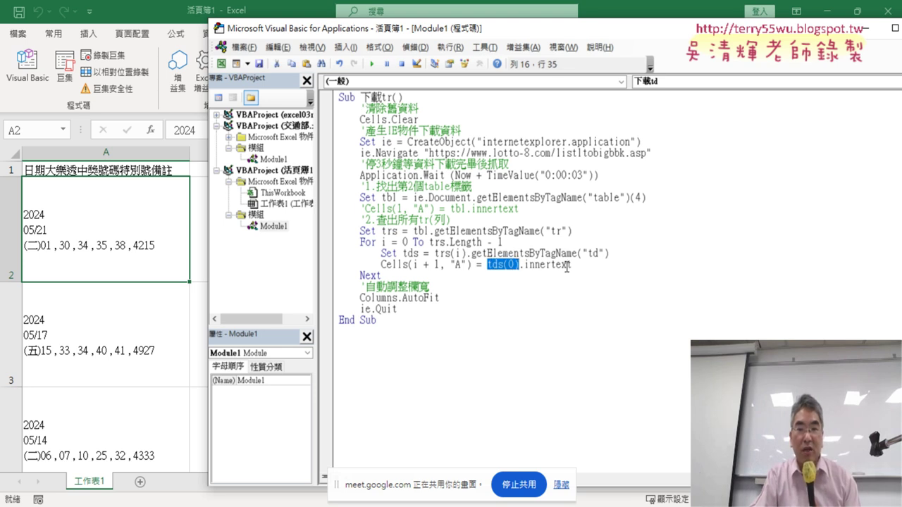
left_click_drag(572, 265, 491, 265)
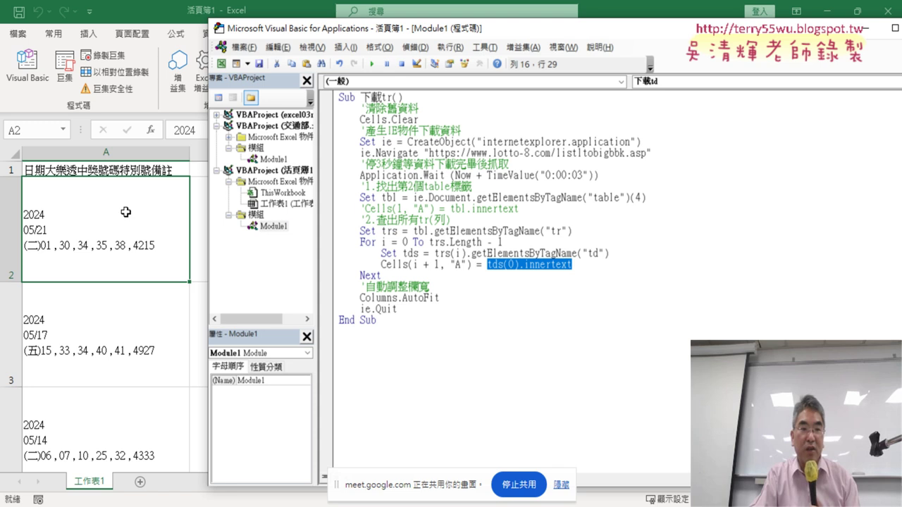
- Shift the editor right and start a new line after the column A assignment
left_click_drag(344, 34, 465, 32)
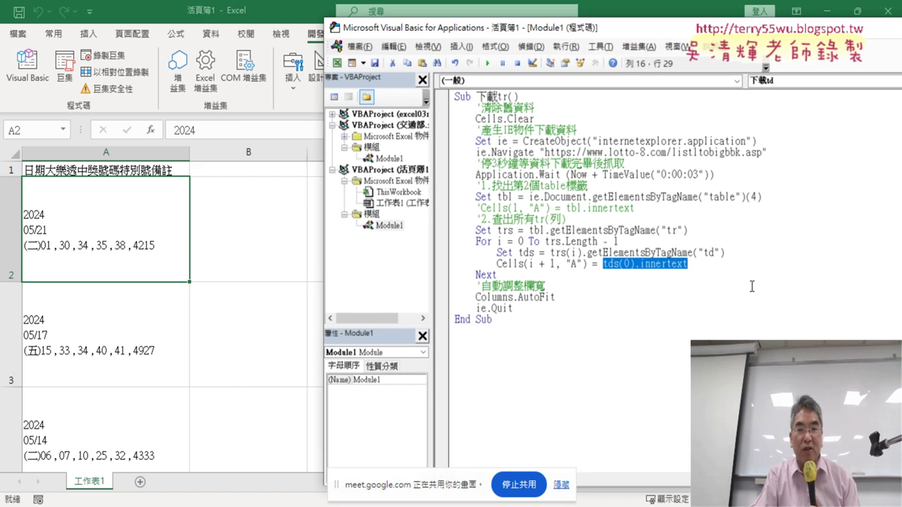
left_click(714, 265)
key("Return")
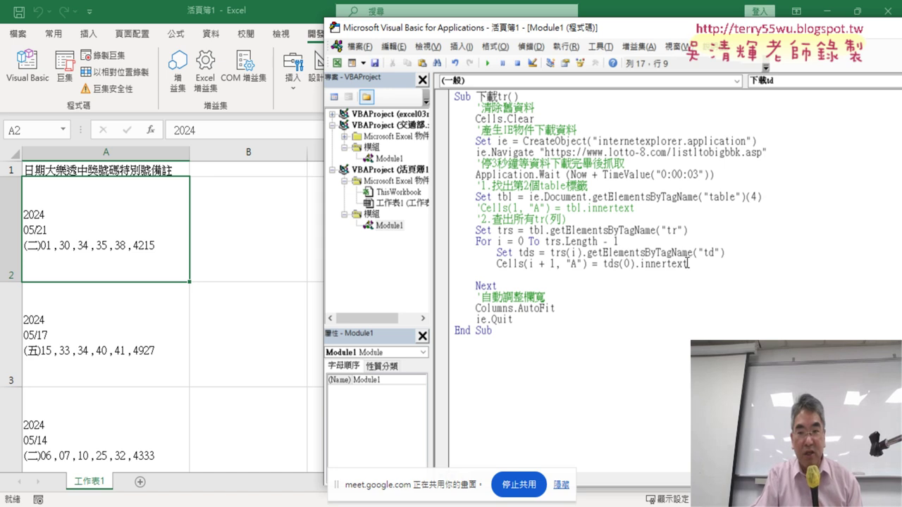
- Add a line writing tds(1).innertext into column B
mouse_move(694, 265)
left_mouse_down()
mouse_move(501, 264)
mouse_move(501, 276)
left_mouse_up()
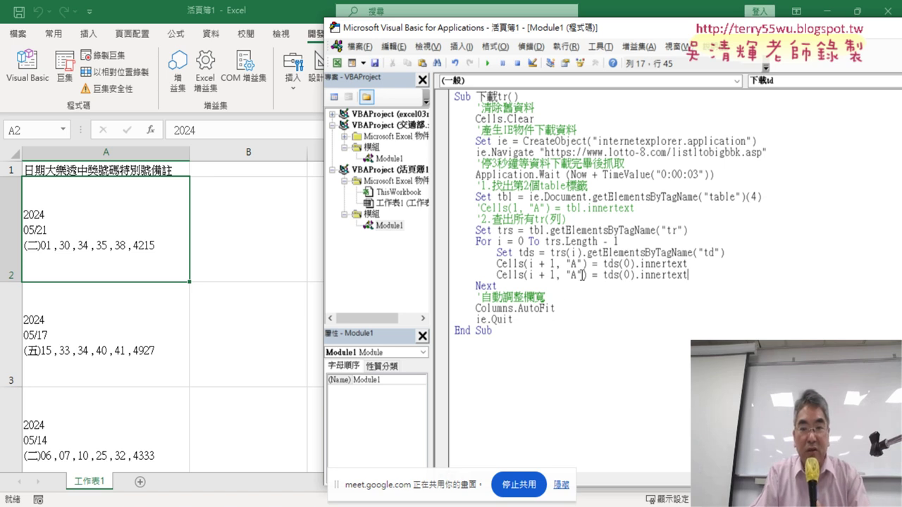
double_click(580, 275)
type("B")
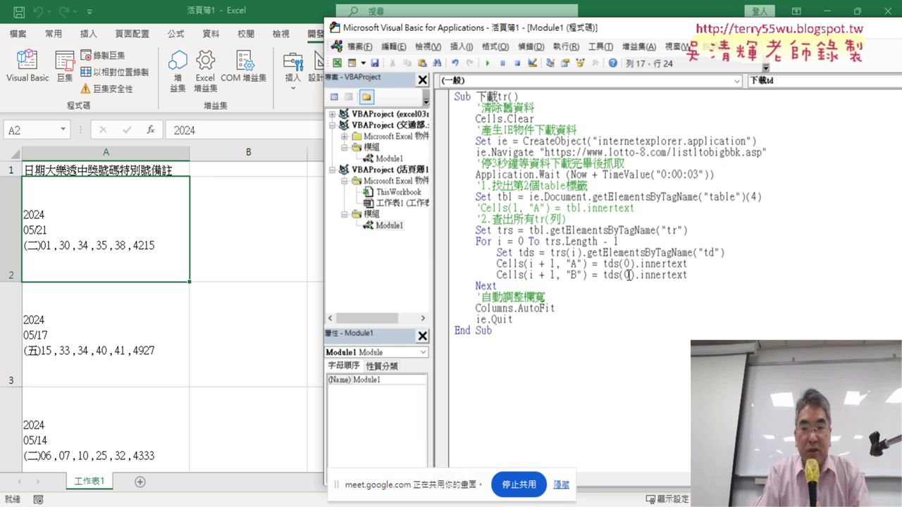
double_click(629, 275)
type("1")
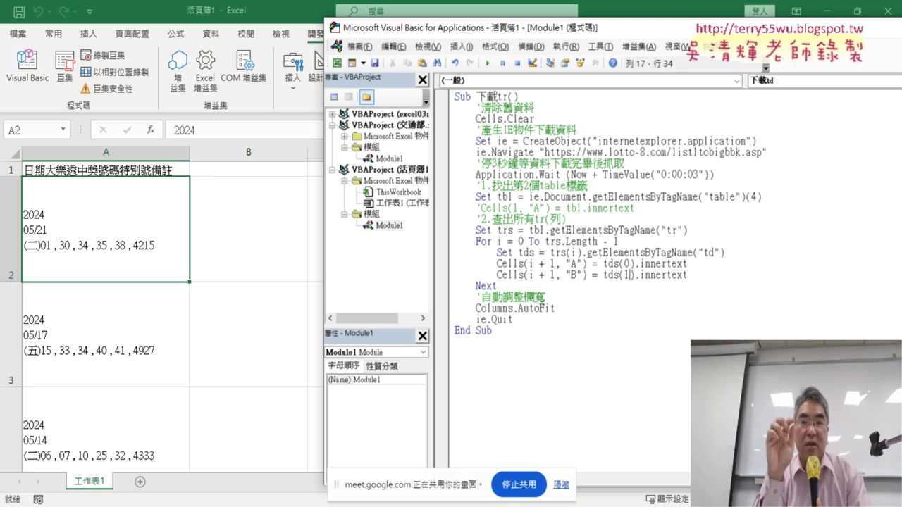
left_click(706, 277)
key("Return")
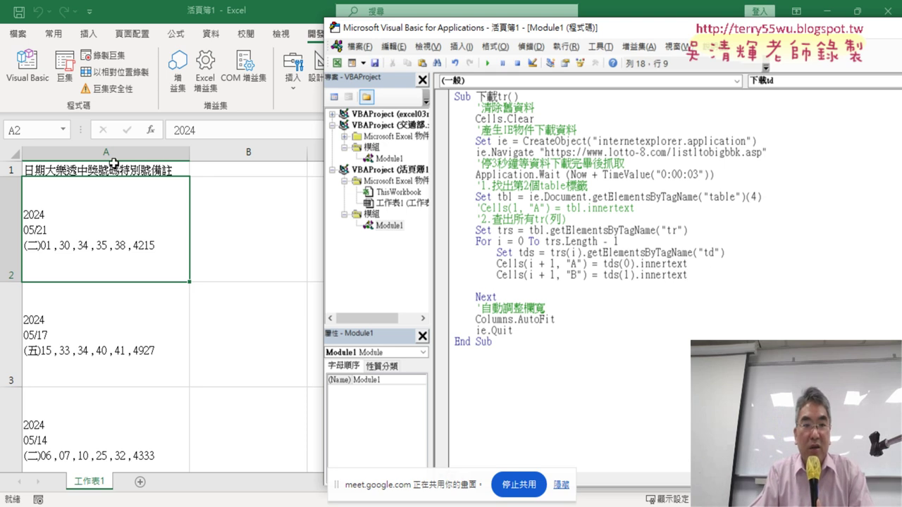
- Duplicate the column B line and change it to write tds(2) into column C
left_click_drag(491, 33, 558, 32)
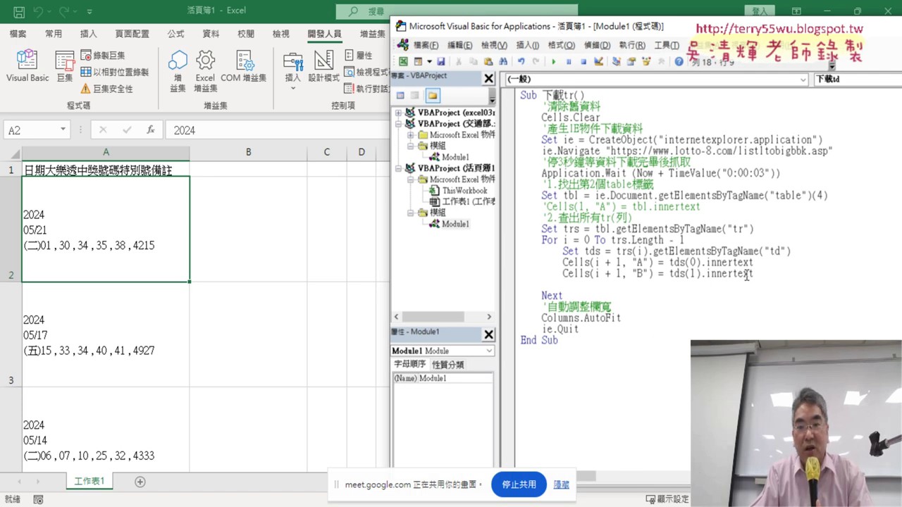
left_click_drag(754, 274, 564, 274)
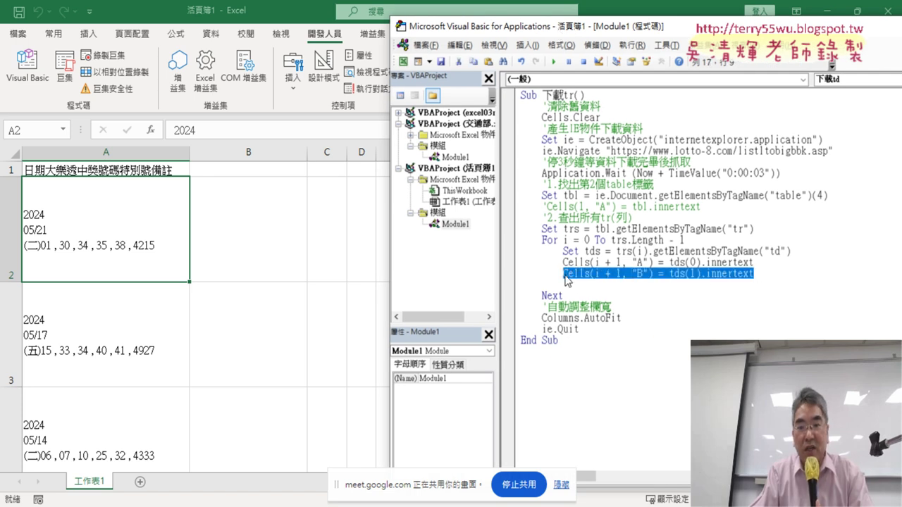
key("ctrl+c")
key("Down")
key("ctrl+v")
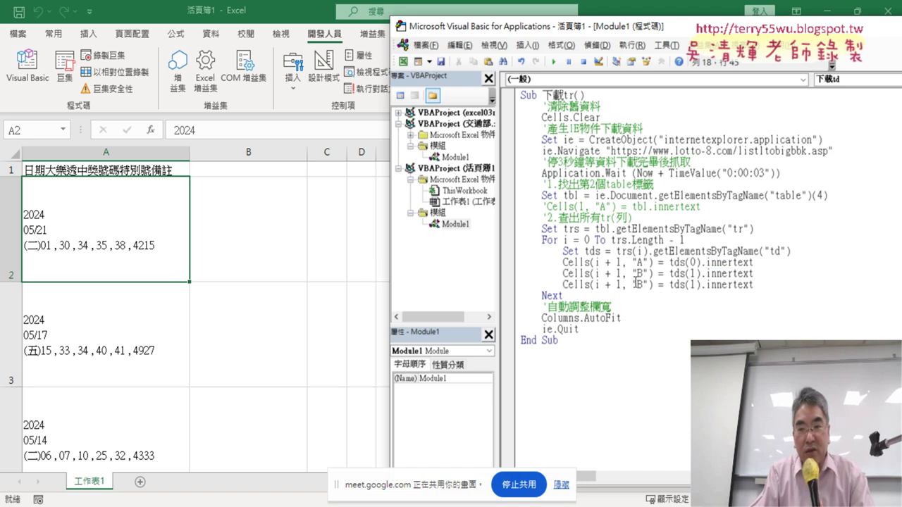
left_click_drag(637, 283, 644, 283)
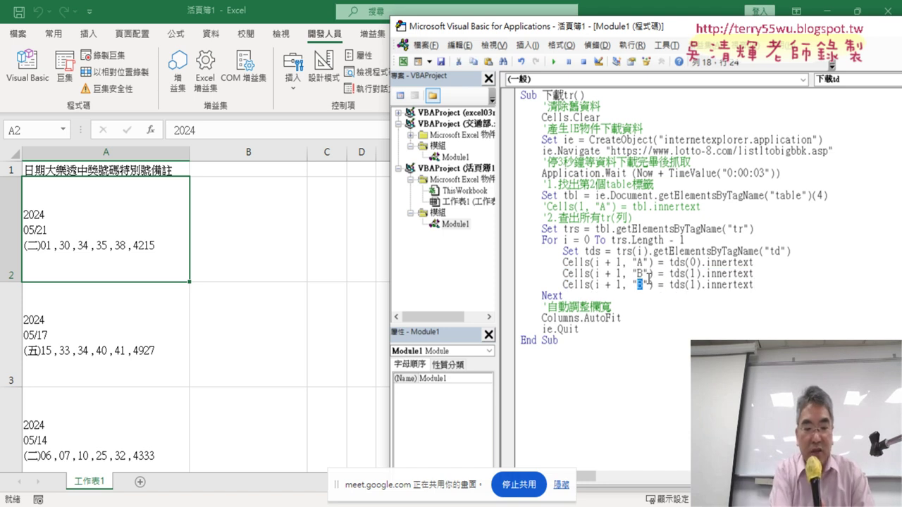
type("C")
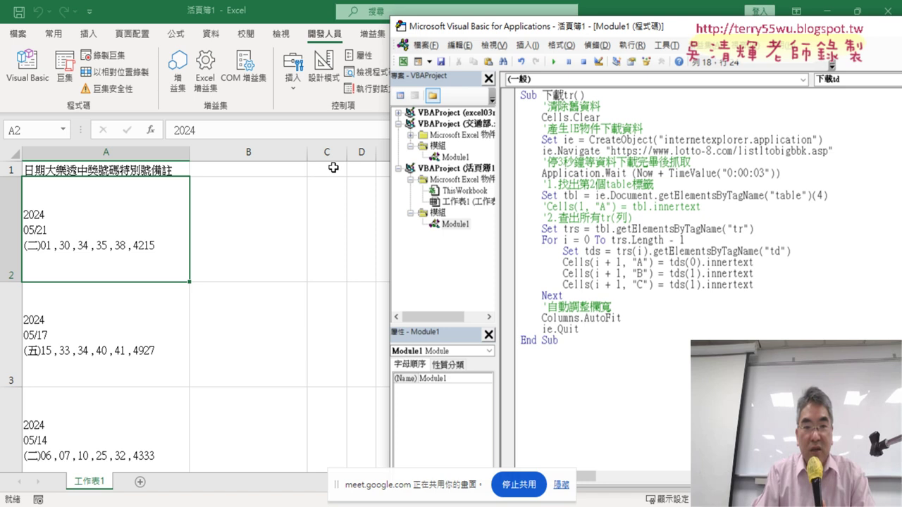
left_click(694, 284)
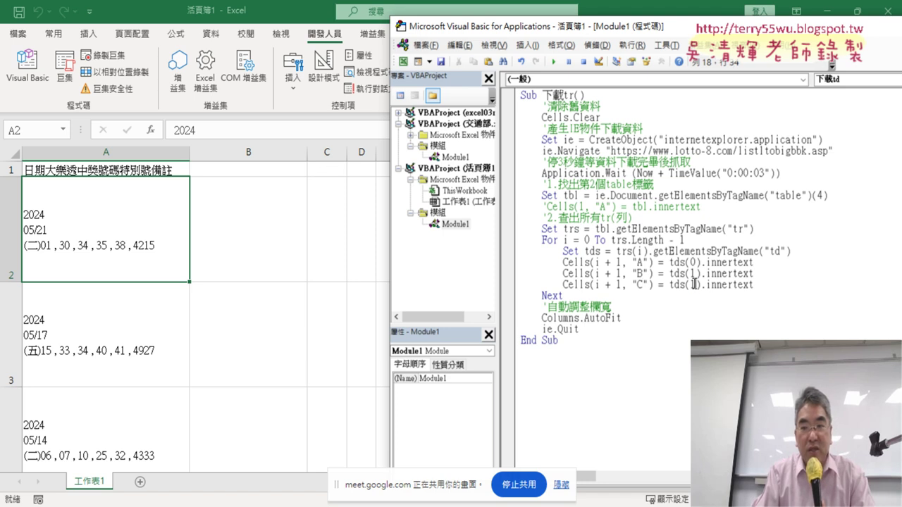
key("BackSpace")
type("2")
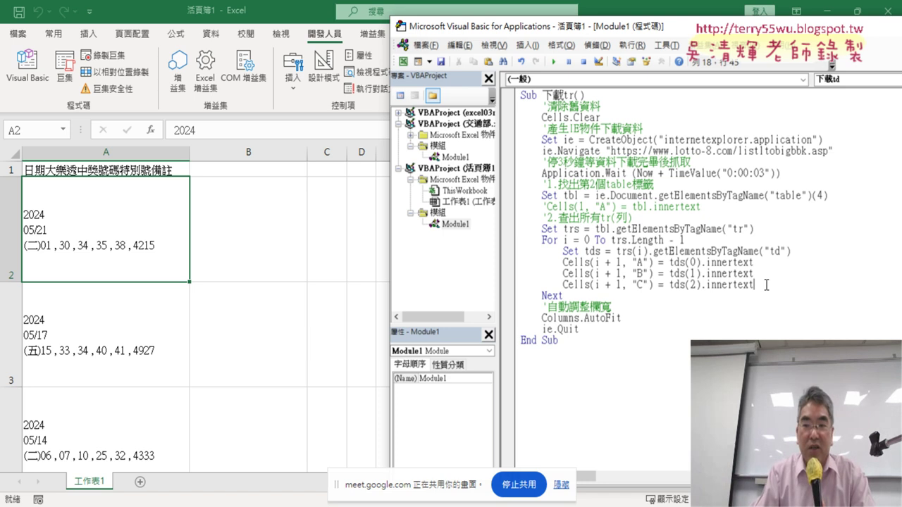
key("Return")
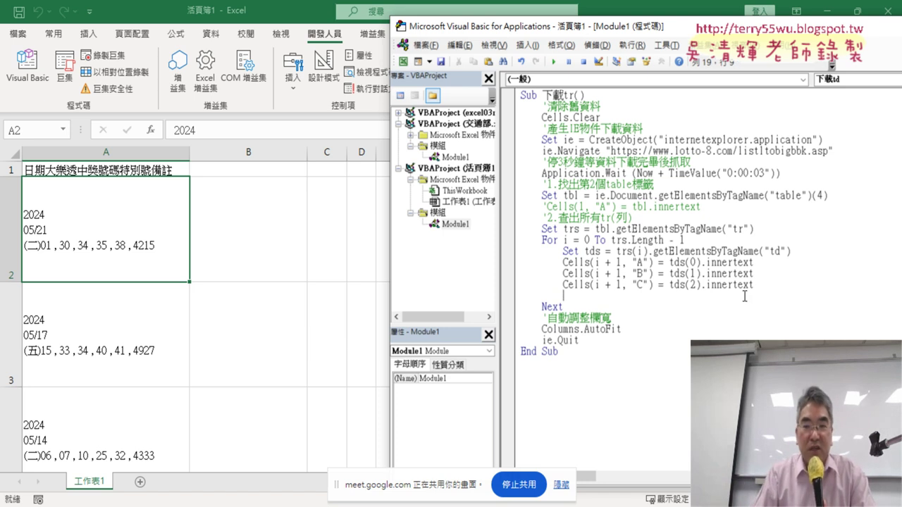
- Make the fourth Cells line write tds(3) into column D
mouse_move(756, 284)
left_mouse_down()
mouse_move(563, 285)
mouse_move(570, 297)
left_mouse_up()
double_click(639, 296)
type("D")
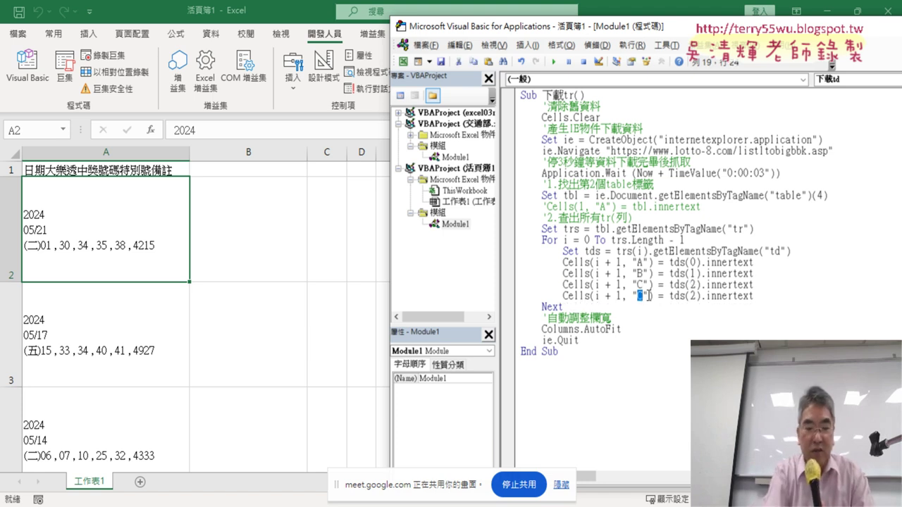
double_click(695, 296)
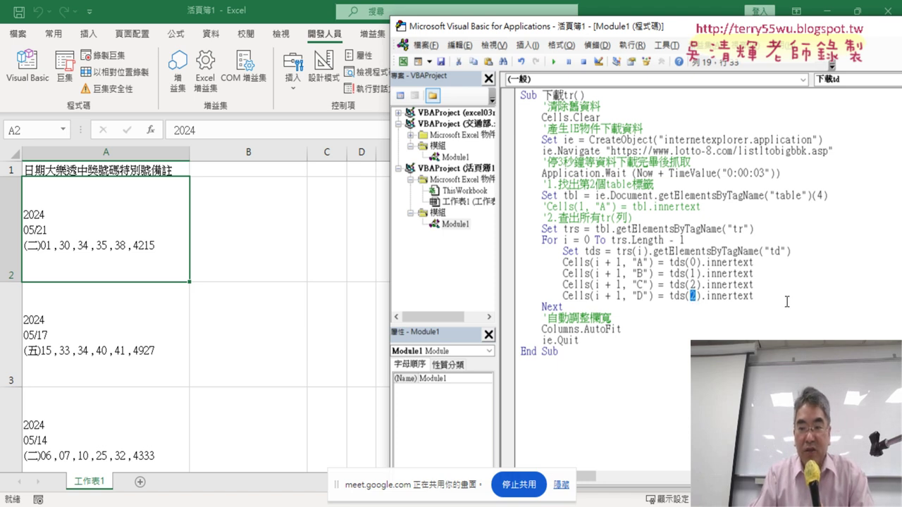
type("3")
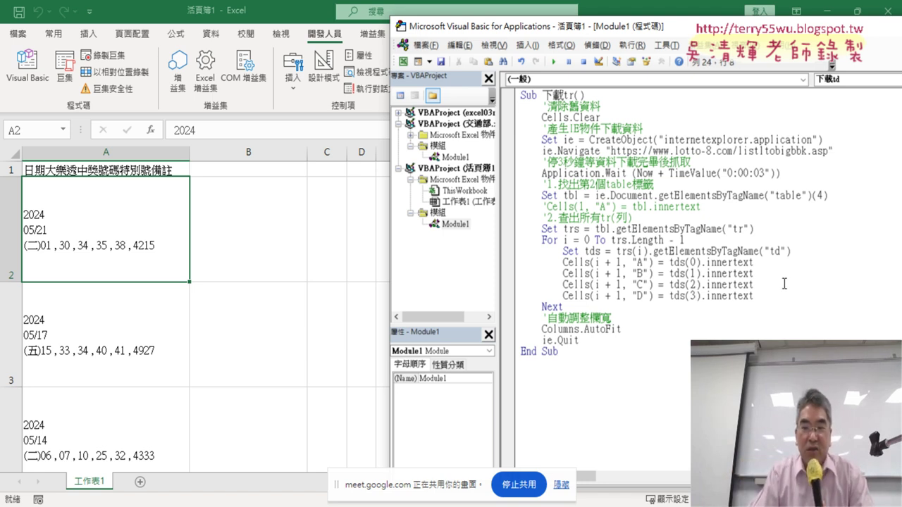
mouse_move(754, 296)
left_mouse_down()
mouse_move(548, 272)
mouse_move(507, 251)
left_mouse_up()
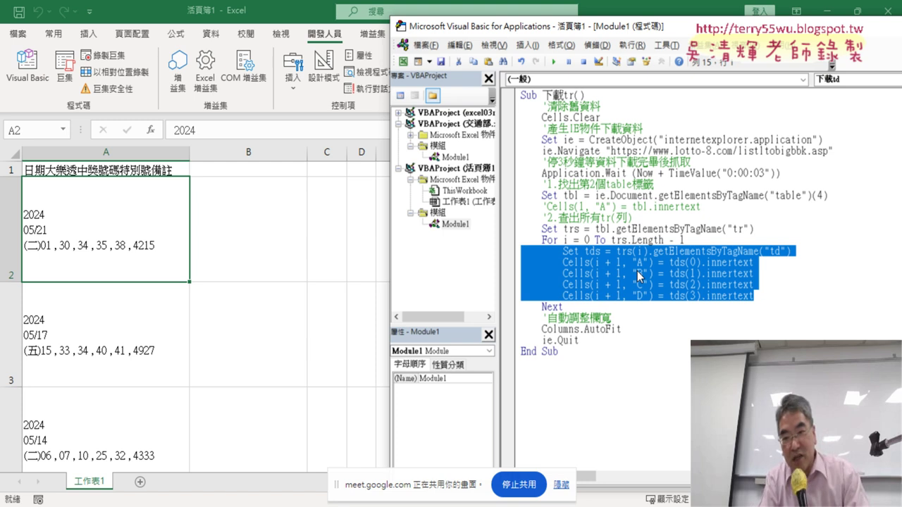
left_click(815, 295)
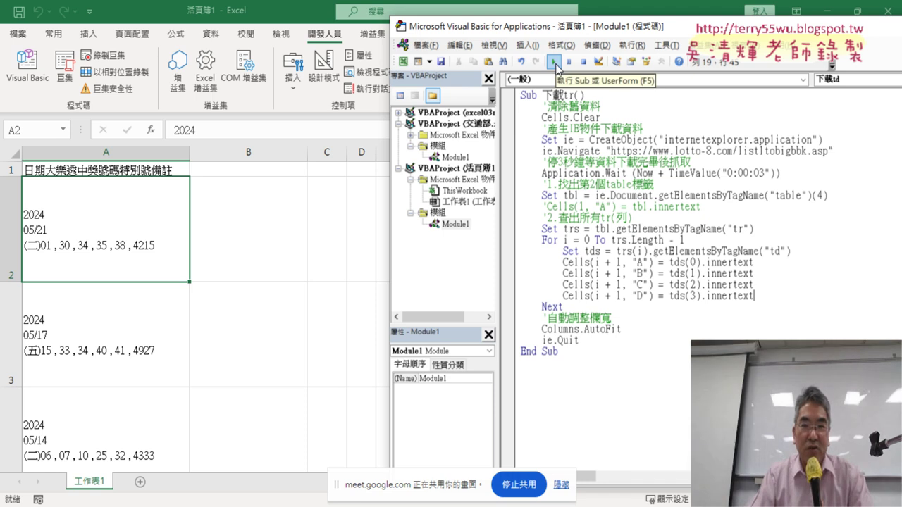
- Run the 下載tr macro and scroll the worksheet to review the filled draw rows
left_click_drag(580, 35, 618, 35)
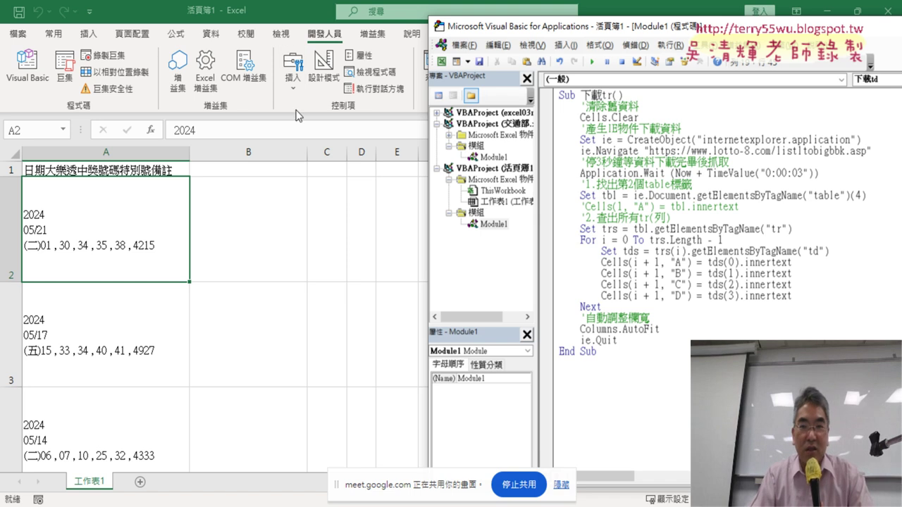
left_click(592, 62)
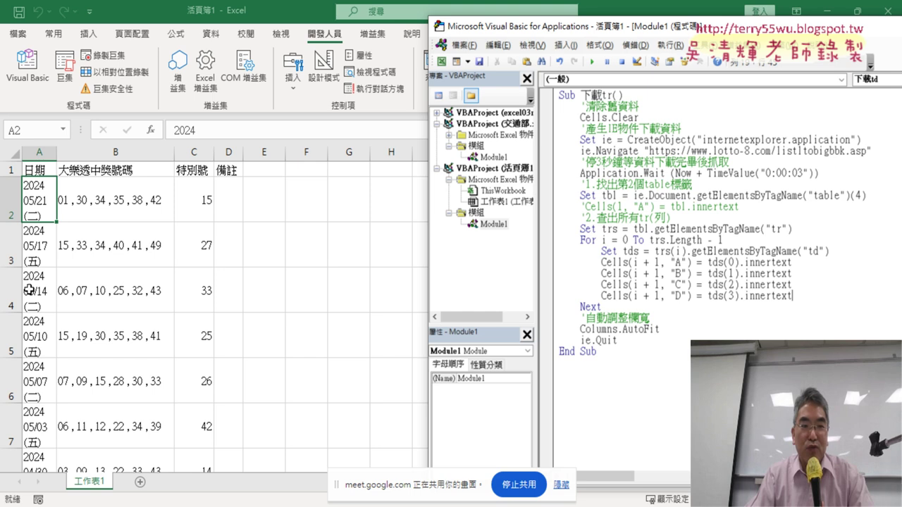
left_click(117, 336)
scroll(120, 334, "down", 5)
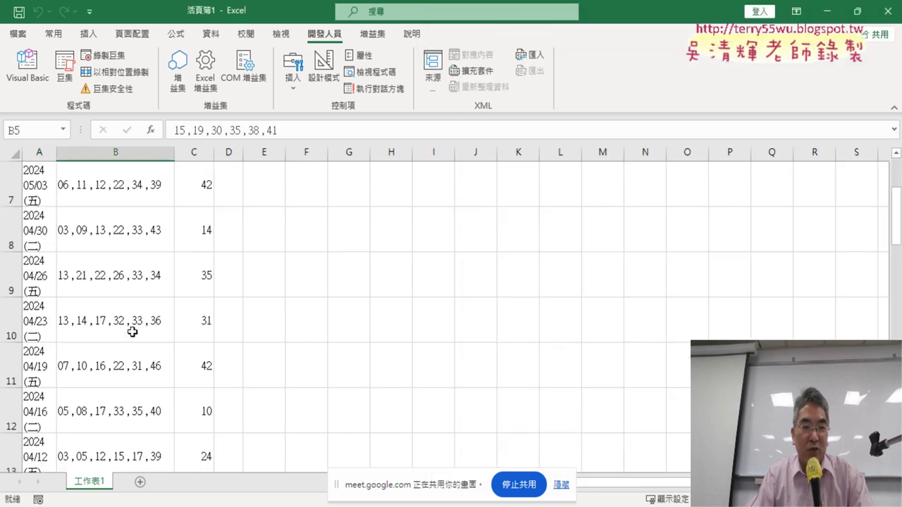
scroll(133, 331, "down", 2)
scroll(132, 331, "down", 4)
scroll(132, 331, "up", 4)
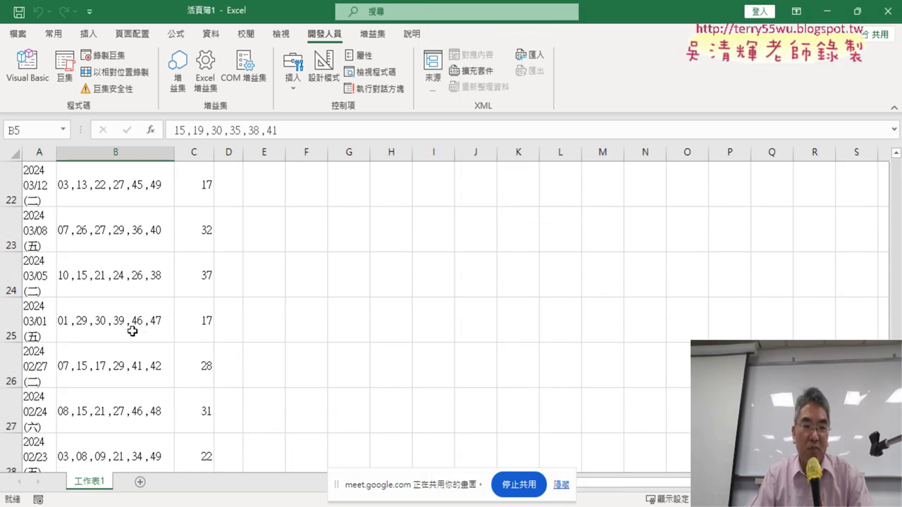
scroll(133, 331, "down", 2)
- Check the last filled row at B31, scroll back up, and return to the Visual Basic editor
left_click(103, 332)
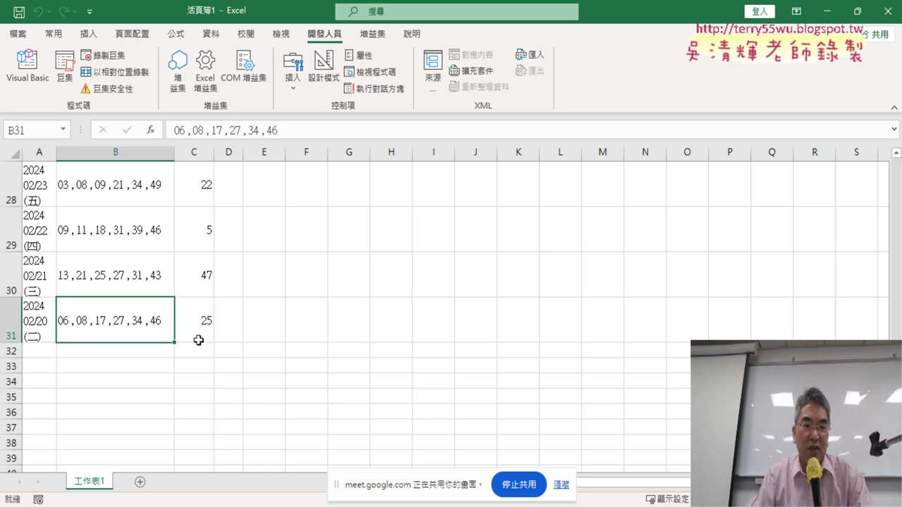
scroll(195, 336, "up", 4)
scroll(193, 336, "up", 5)
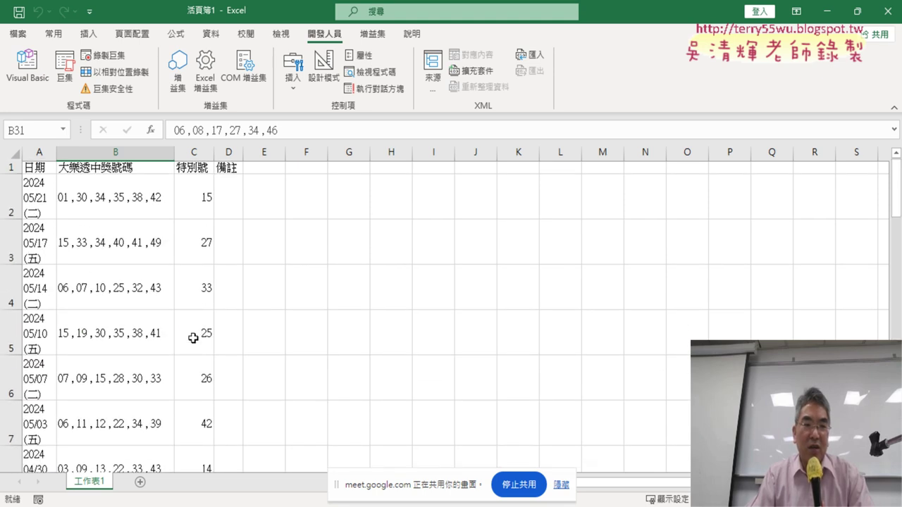
left_click(28, 74)
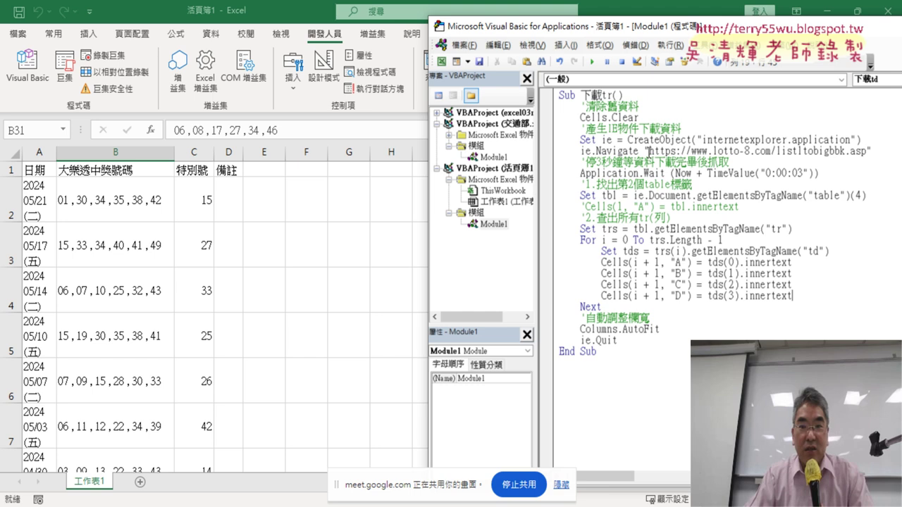
left_click_drag(649, 151, 868, 151)
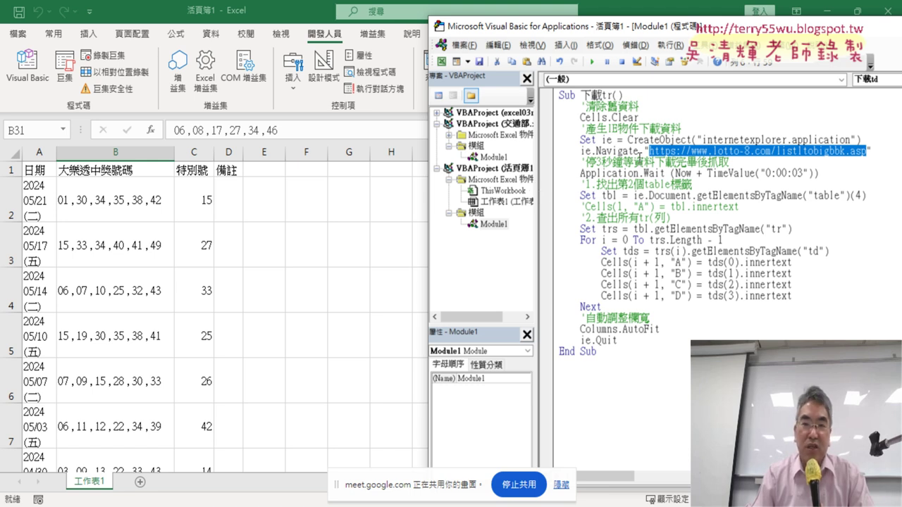
left_click_drag(633, 28, 369, 29)
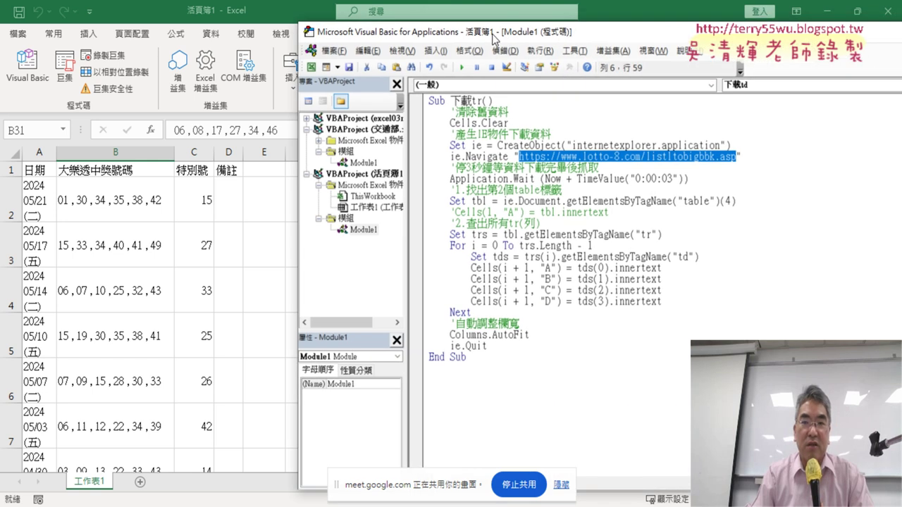
left_click_drag(556, 246, 544, 246)
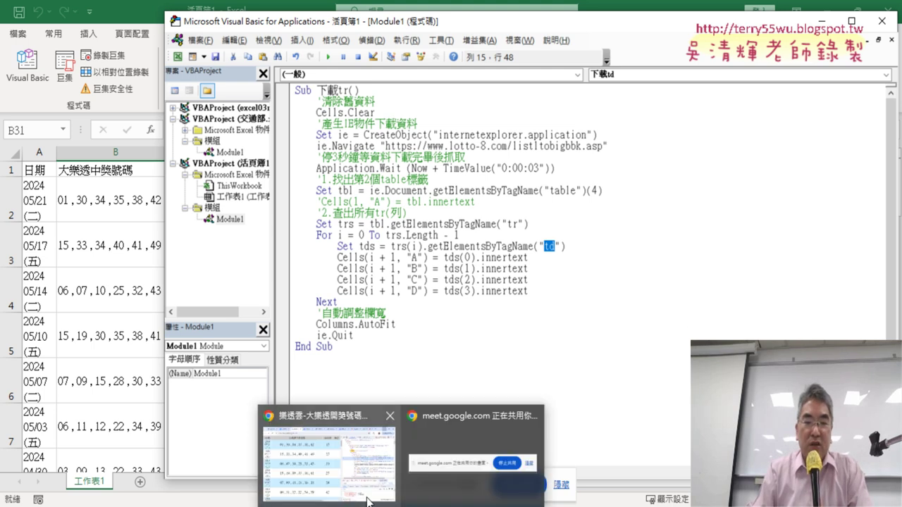
- Bring Chrome forward and switch to the 高速鐵路各站旅客人數 passenger statistics tab
left_click(352, 444)
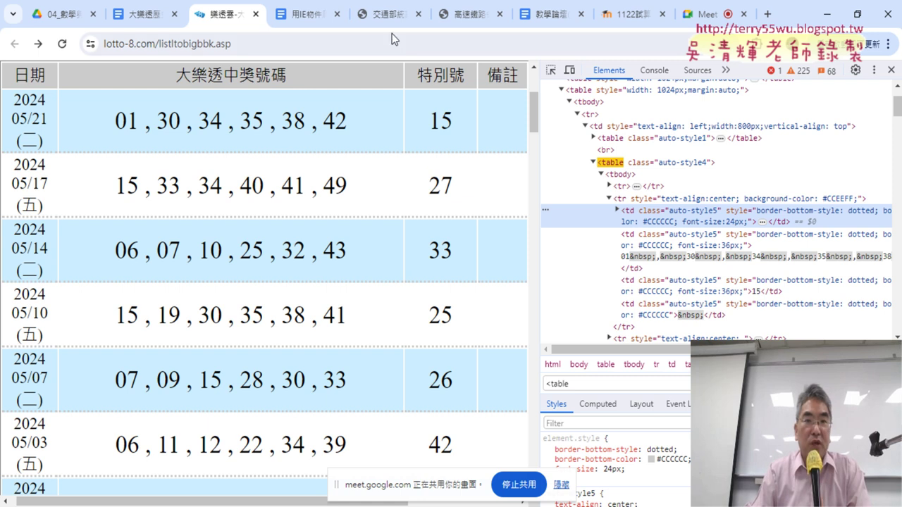
mouse_move(384, 16)
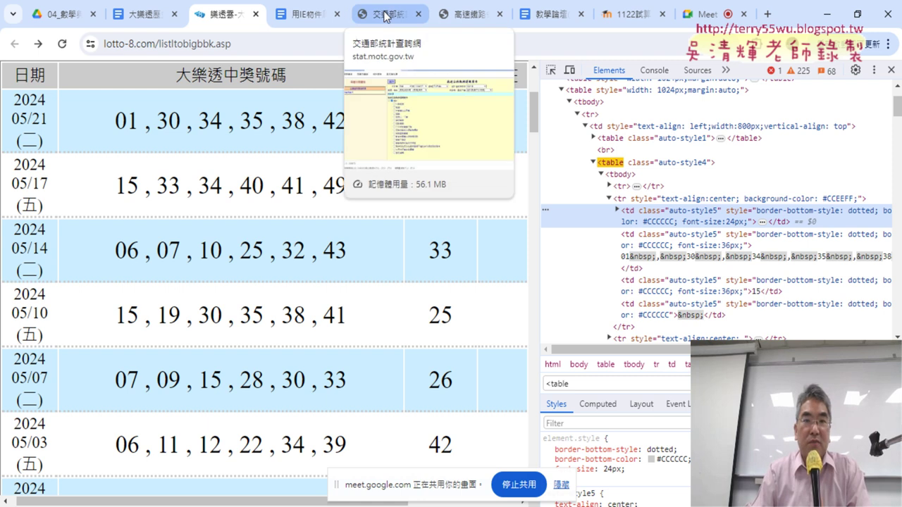
left_click(462, 15)
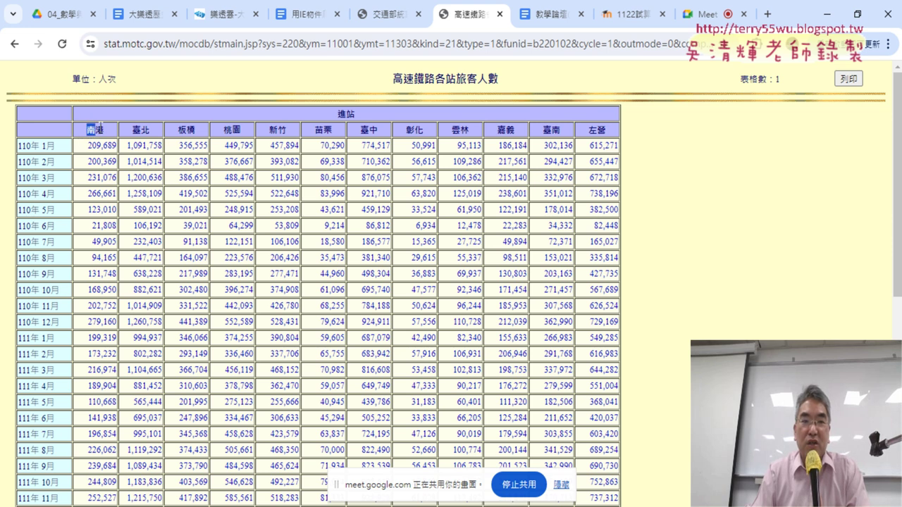
- Select the 板橋 and 桃園 header text and open DevTools on the station header row
double_click(184, 129)
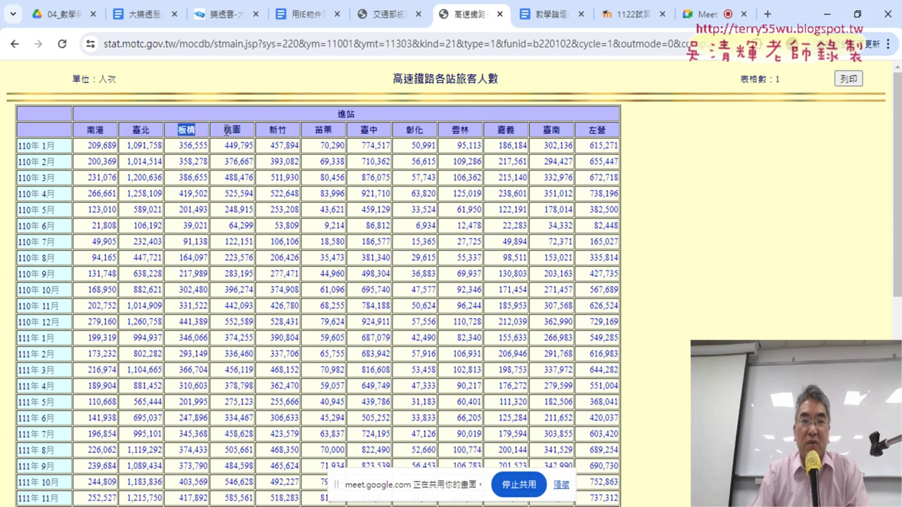
double_click(232, 130)
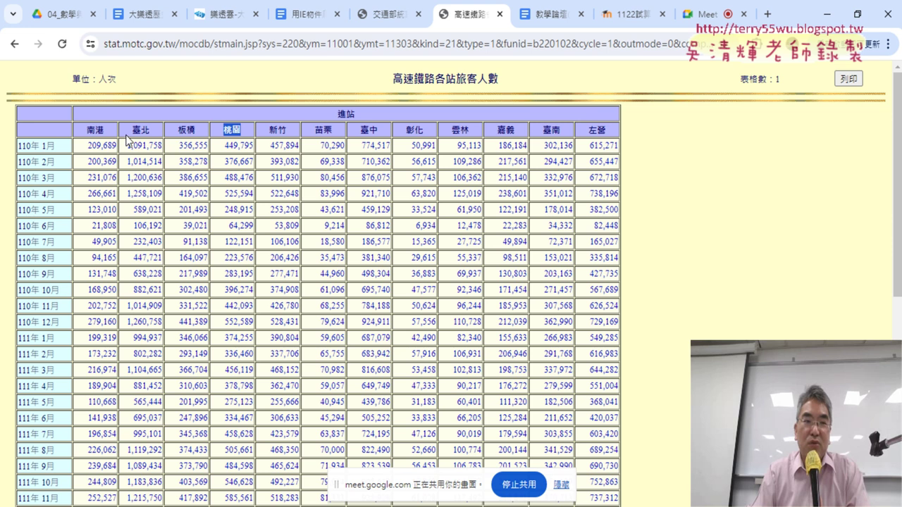
right_click(88, 134)
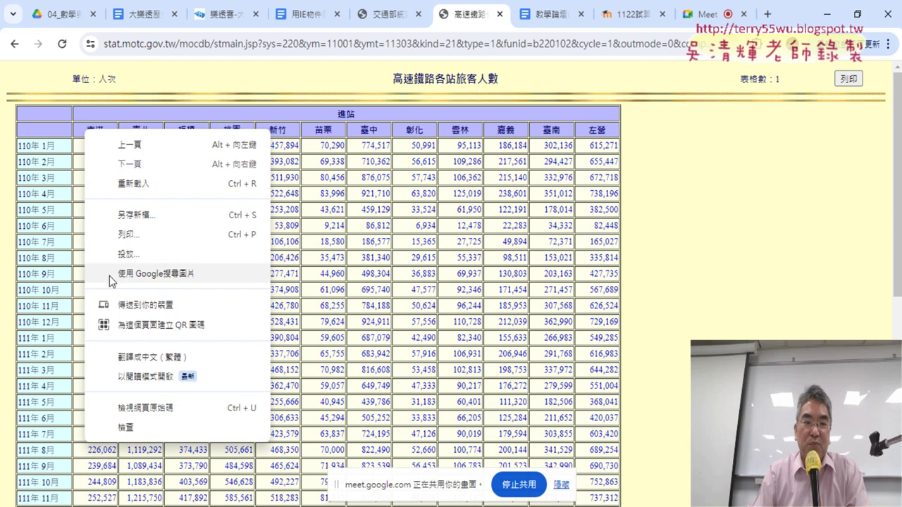
left_click(139, 430)
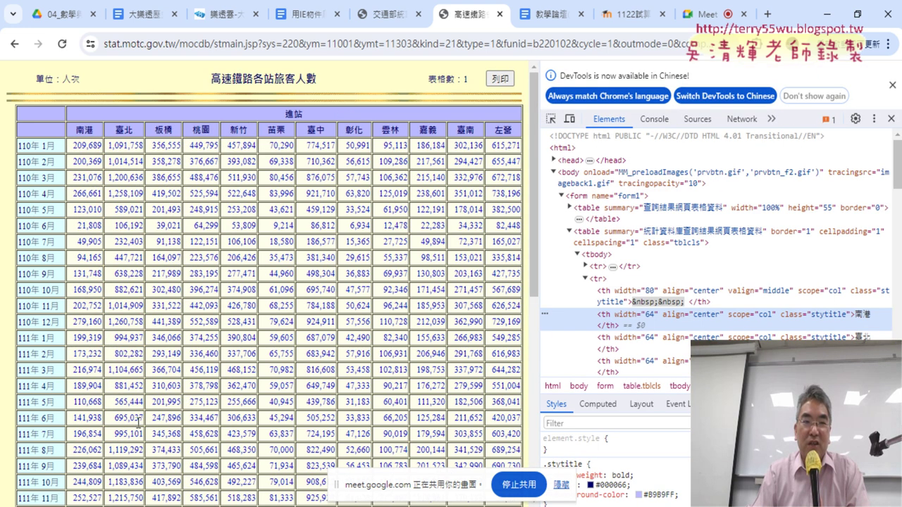
- Select the 南港 header text and inspect it to locate its th element
left_click_drag(73, 133, 166, 124)
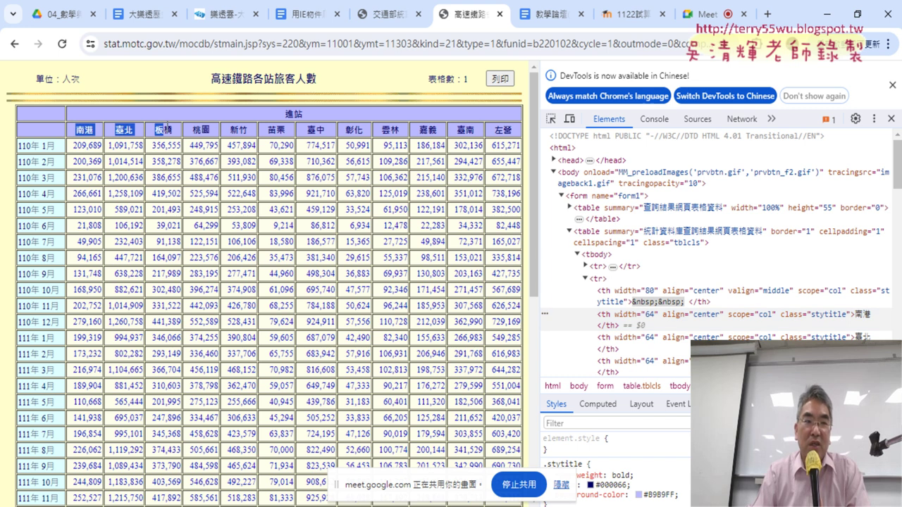
left_click(42, 146)
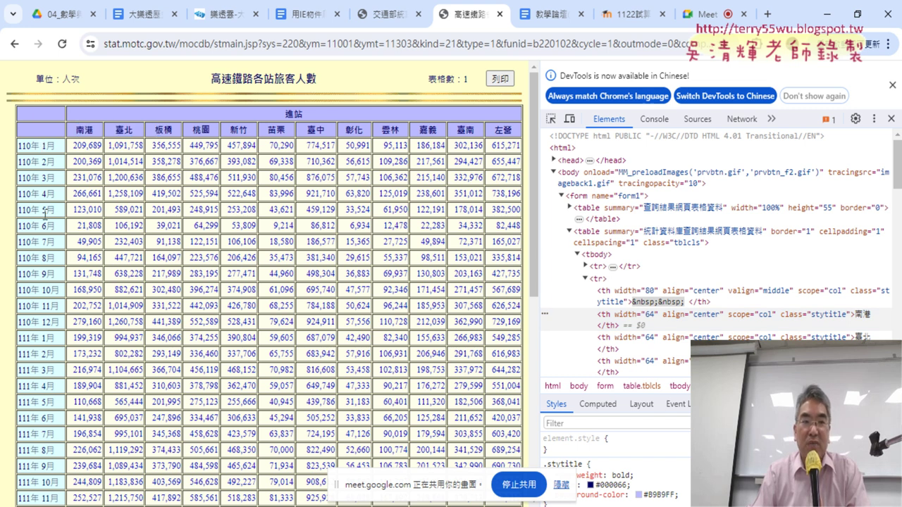
left_click_drag(73, 130, 91, 125)
right_click(84, 129)
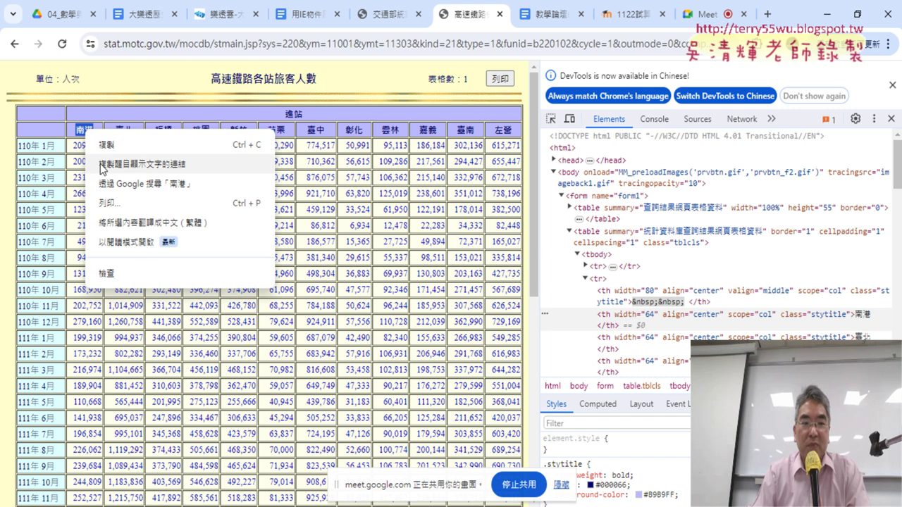
left_click(142, 269)
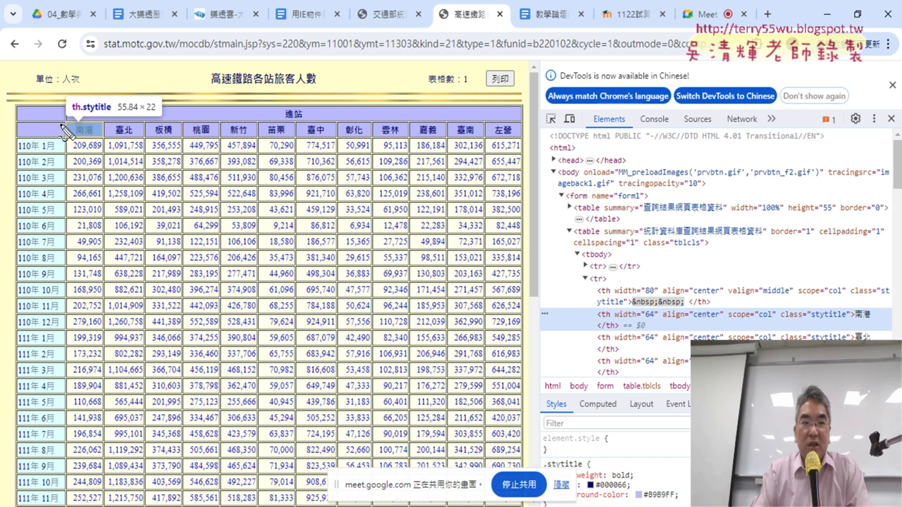
- Mark up the station header row and th tag, then expand the first <tr> showing 進站
mouse_move(62, 115)
left_mouse_down()
mouse_move(69, 150)
mouse_move(17, 320)
mouse_move(69, 287)
mouse_move(65, 332)
left_mouse_up()
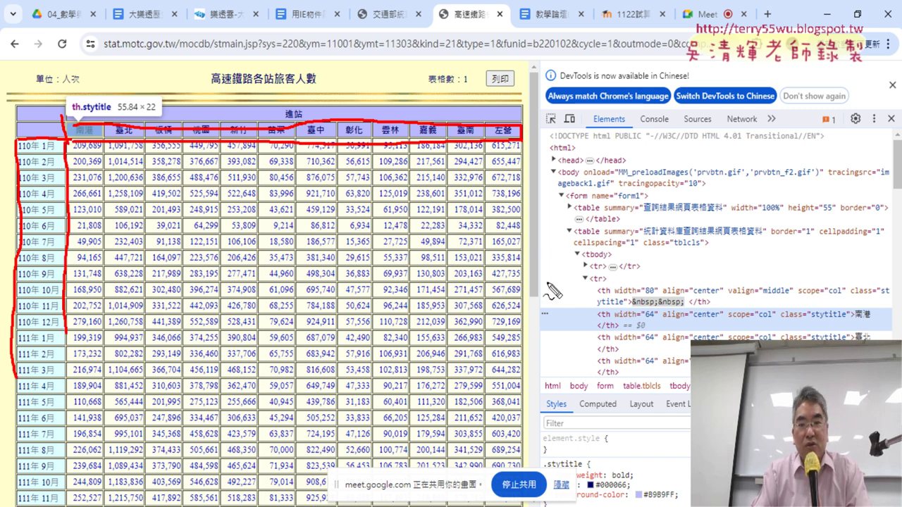
left_click_drag(612, 301, 613, 295)
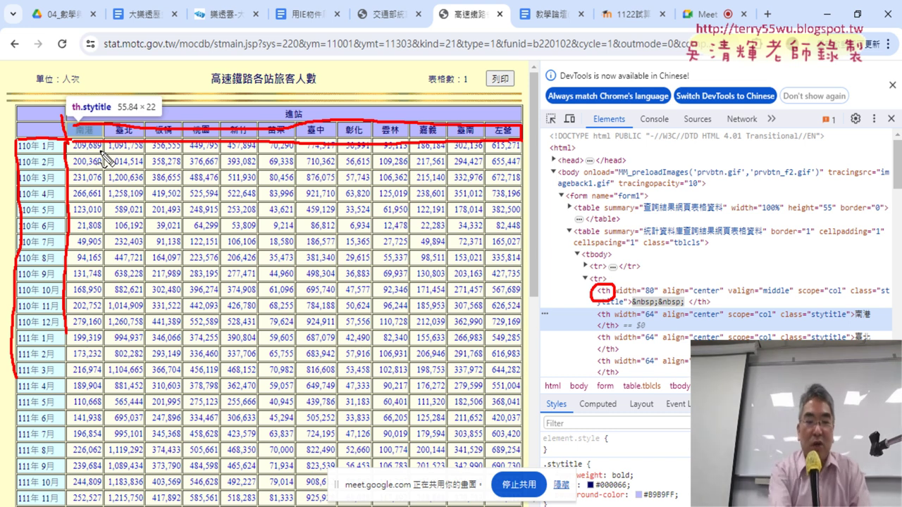
key("Escape")
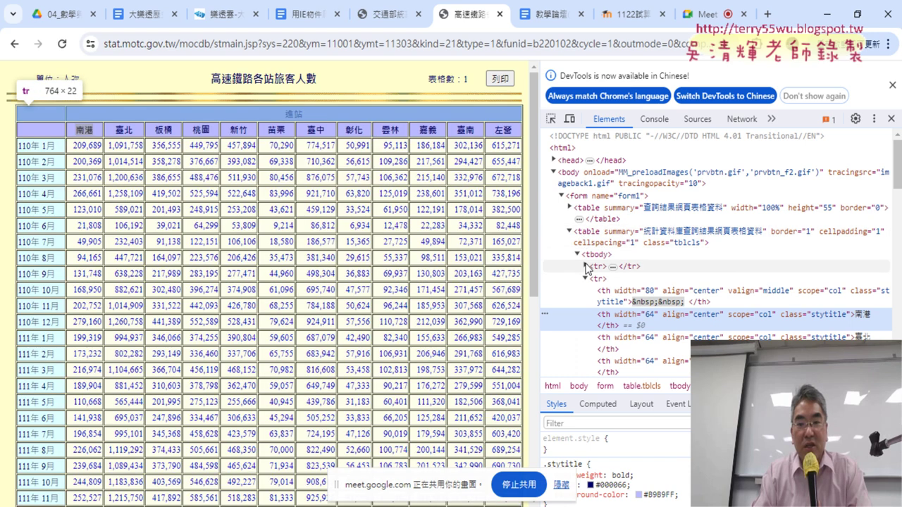
left_click(586, 266)
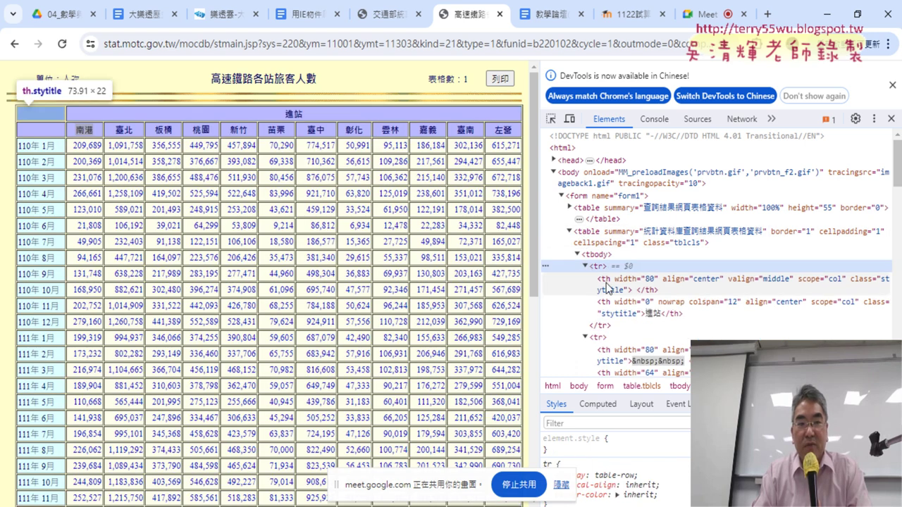